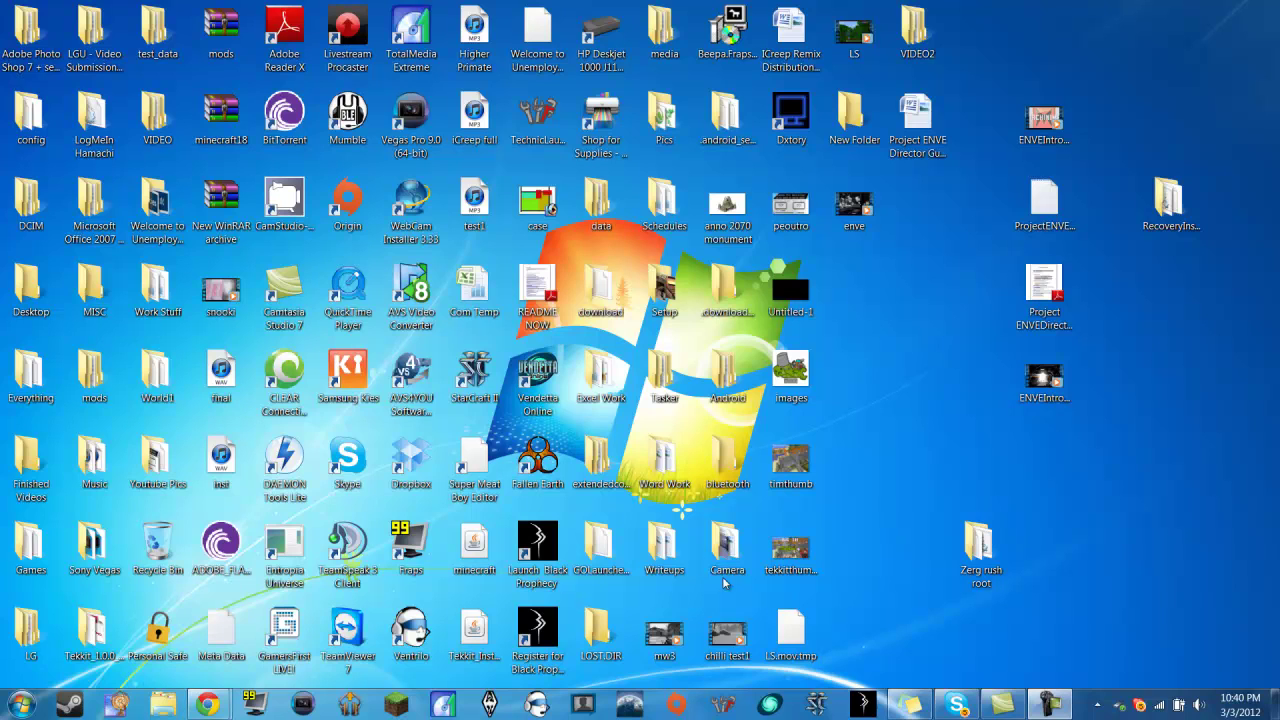
# Step: Open technicpack.net in Chrome and go to the site's Tekkit 2.0 page
pyautogui.moveTo(224, 703)
pyautogui.click(277, 637)
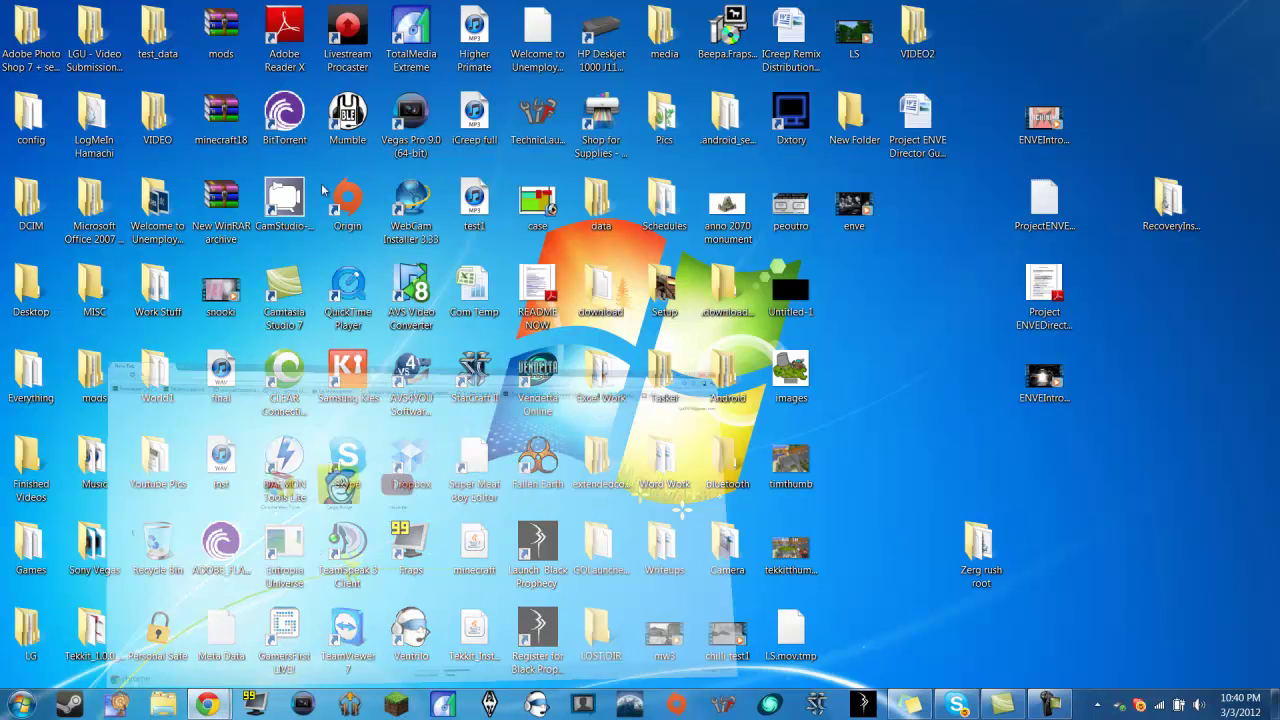
pyautogui.write('technicpack.net')
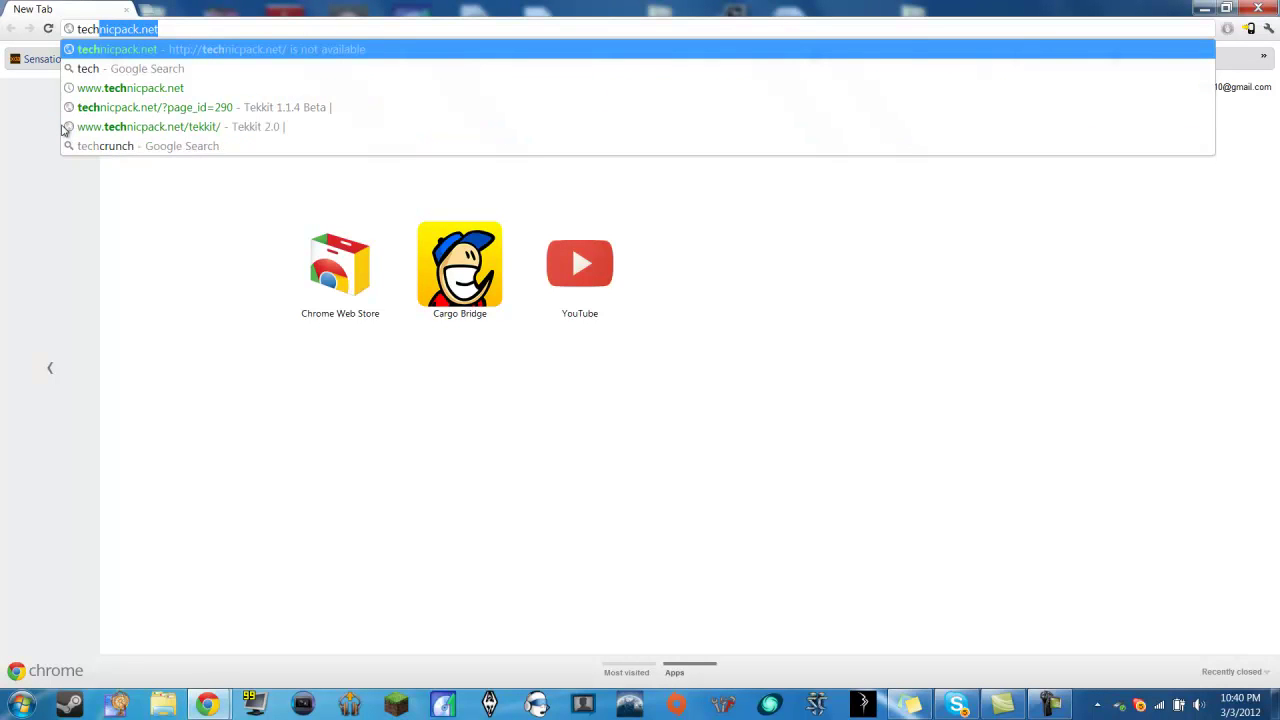
pyautogui.press('Return')
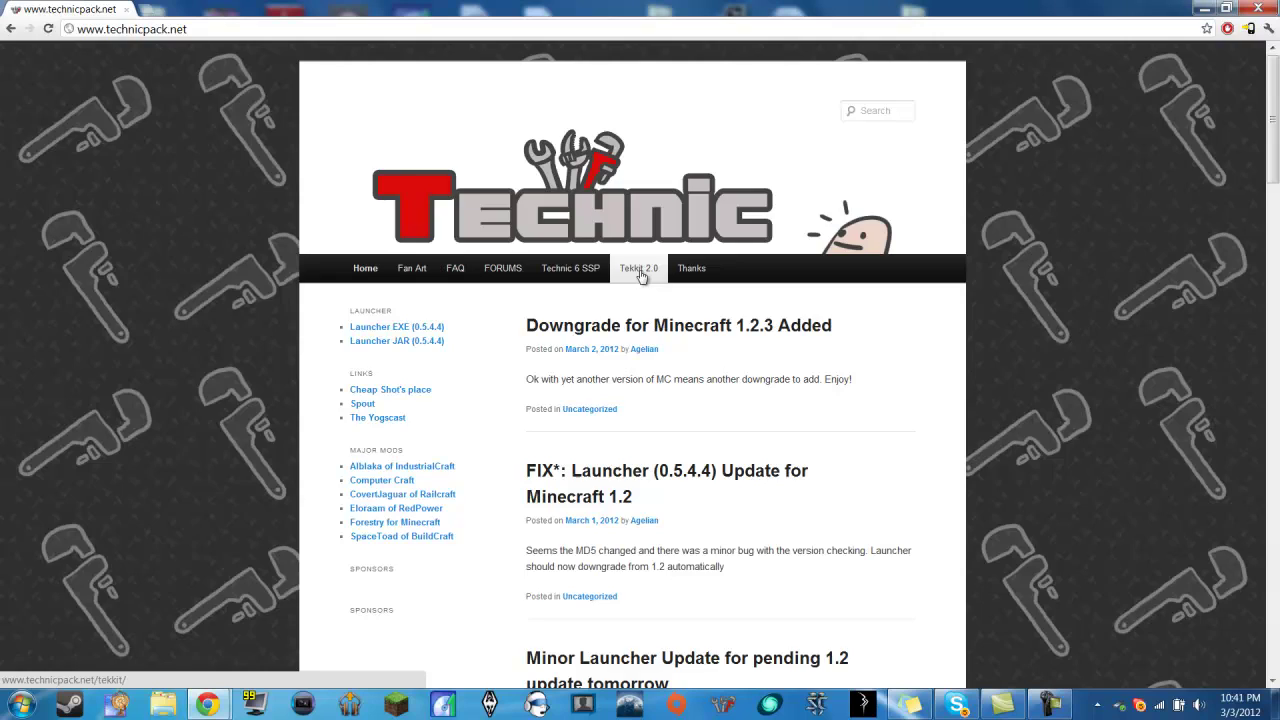
pyautogui.click(640, 270)
# Step: Examine the Tekkit 2.0 page's launcher downloads, server operator notes and list of included mods
pyautogui.scroll(-3, 620, 310)
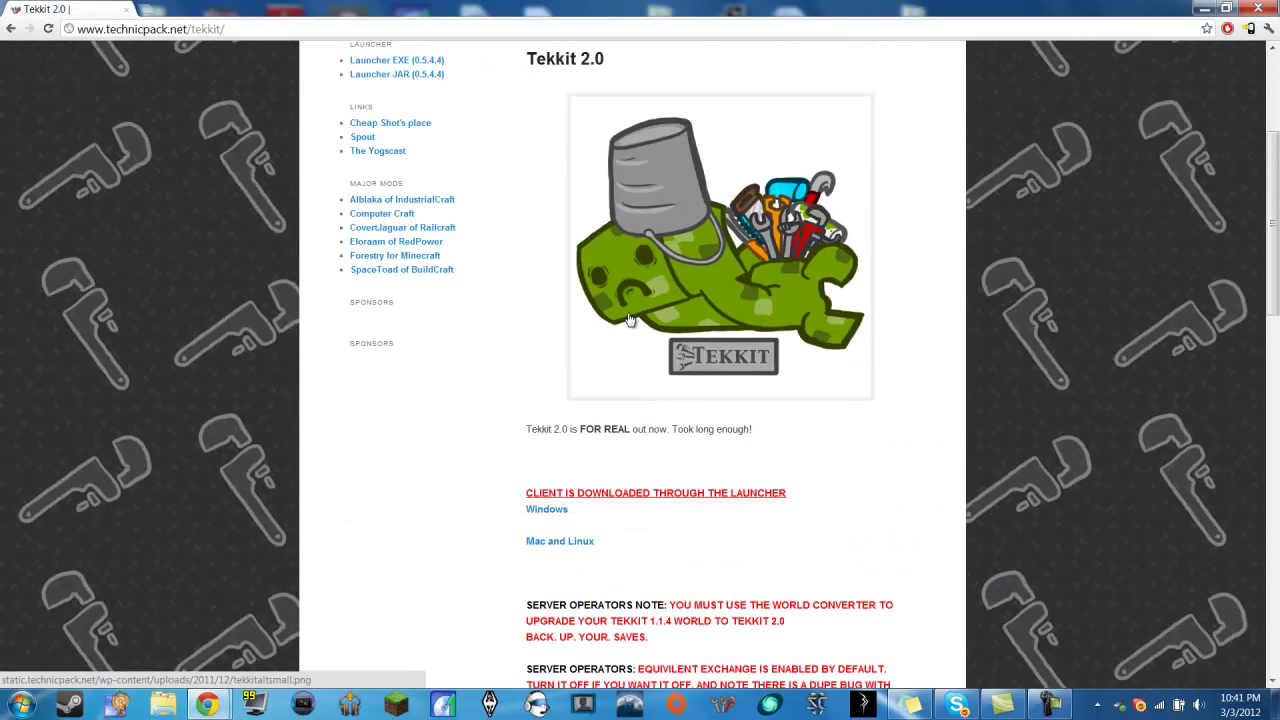
pyautogui.scroll(-1, 630, 318)
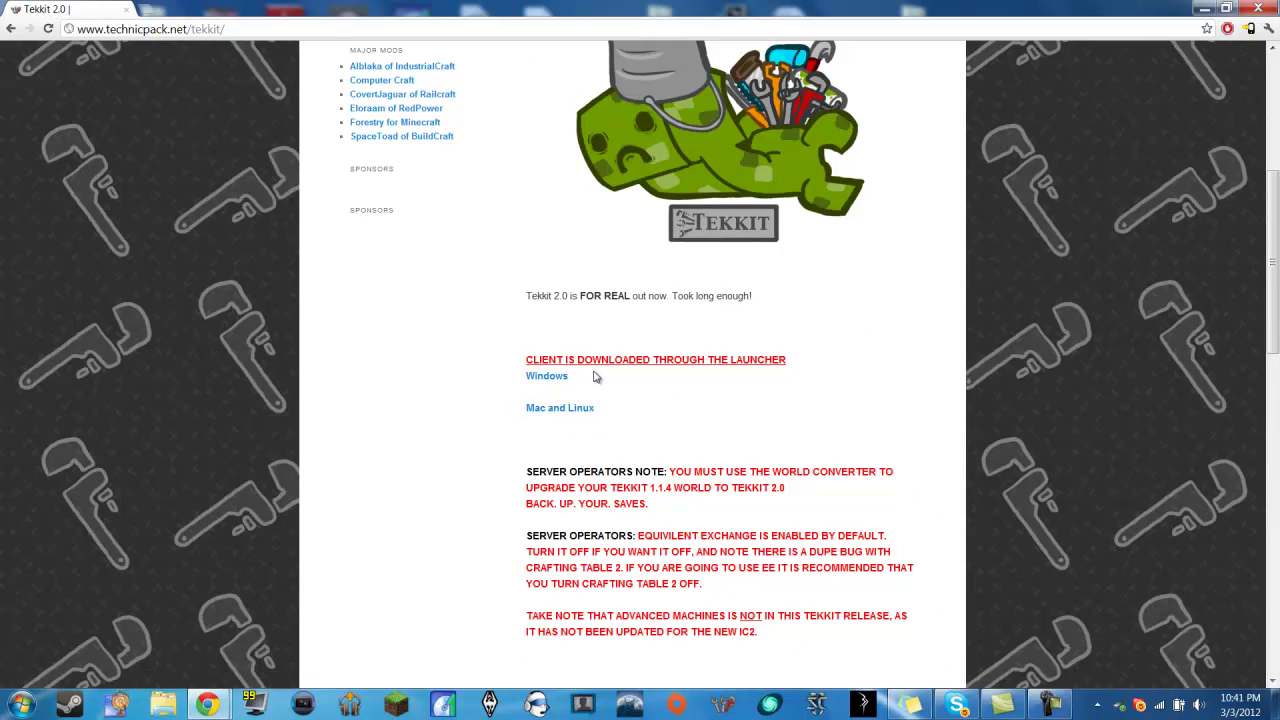
pyautogui.scroll(1, 642, 356)
pyautogui.scroll(3, 638, 362)
pyautogui.scroll(-10, 586, 380)
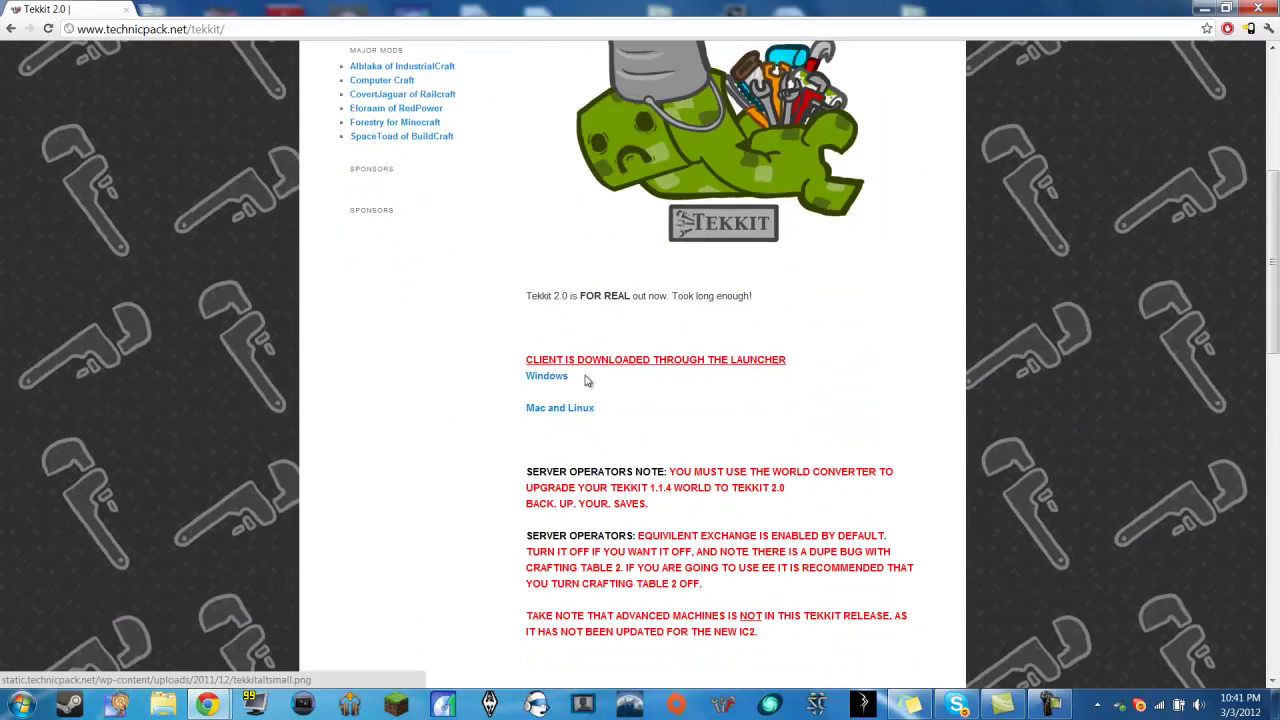
pyautogui.scroll(-10, 587, 422)
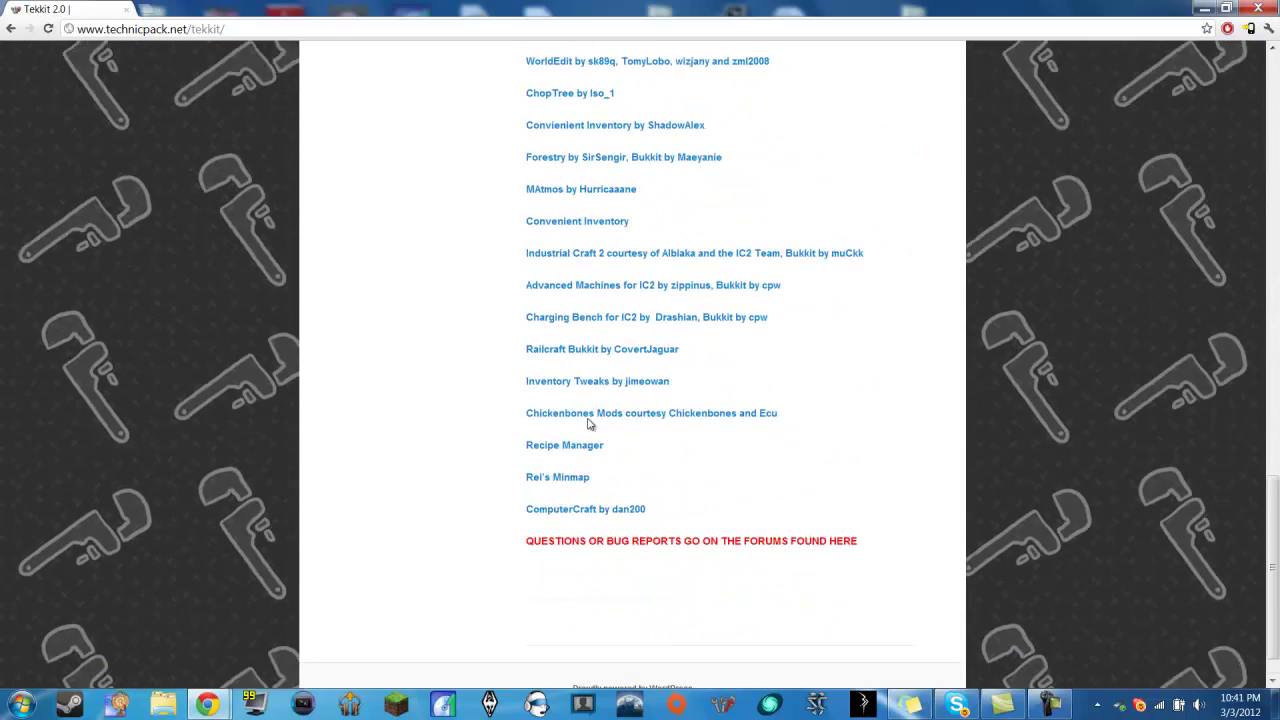
pyautogui.scroll(3, 610, 400)
pyautogui.scroll(-1, 613, 393)
pyautogui.scroll(4, 613, 393)
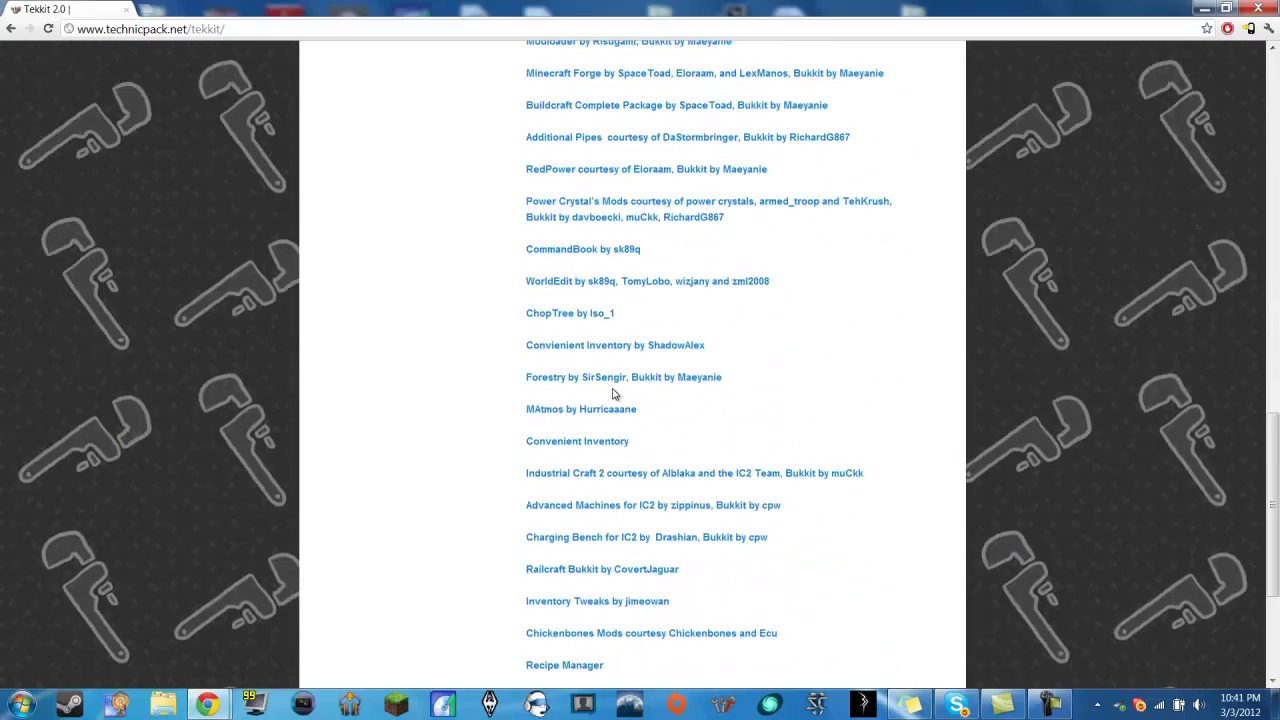
pyautogui.scroll(1, 613, 393)
pyautogui.scroll(-2, 640, 394)
pyautogui.scroll(-1, 620, 409)
pyautogui.scroll(3, 618, 412)
pyautogui.scroll(7, 617, 412)
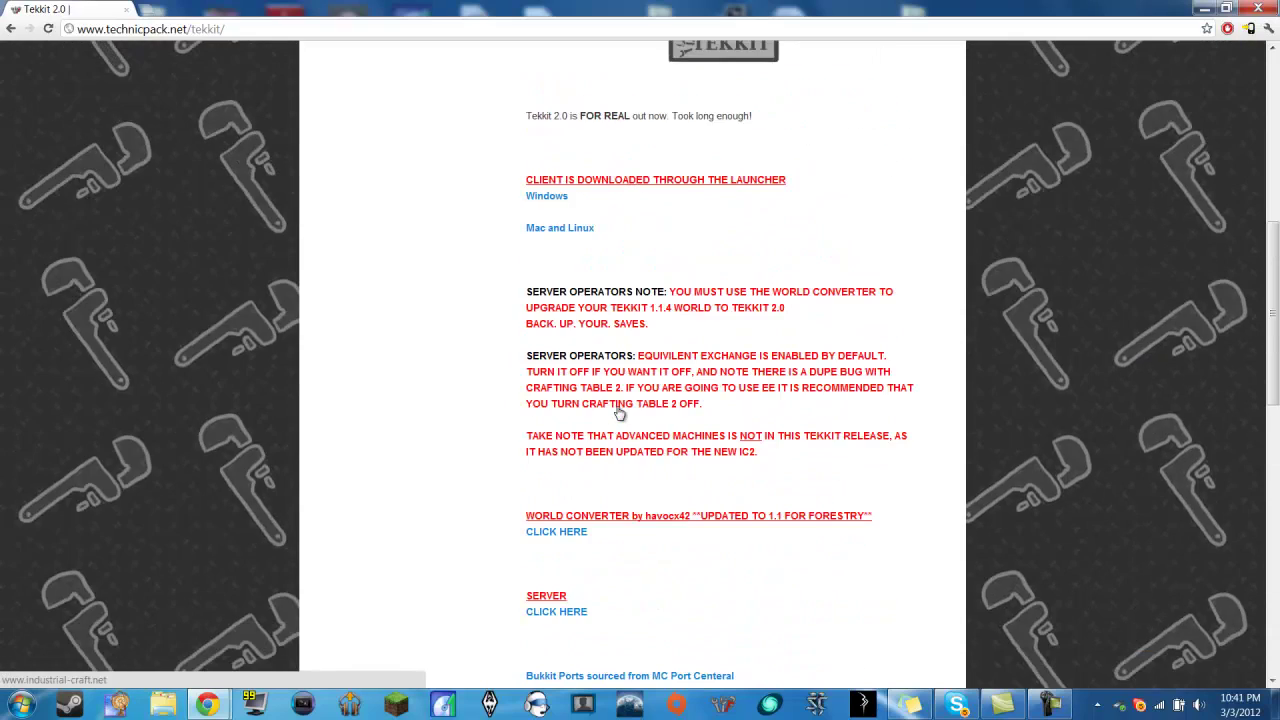
# Step: Download the Windows version of the Technic Launcher, run it and place its window mid-screen
pyautogui.click(558, 396)
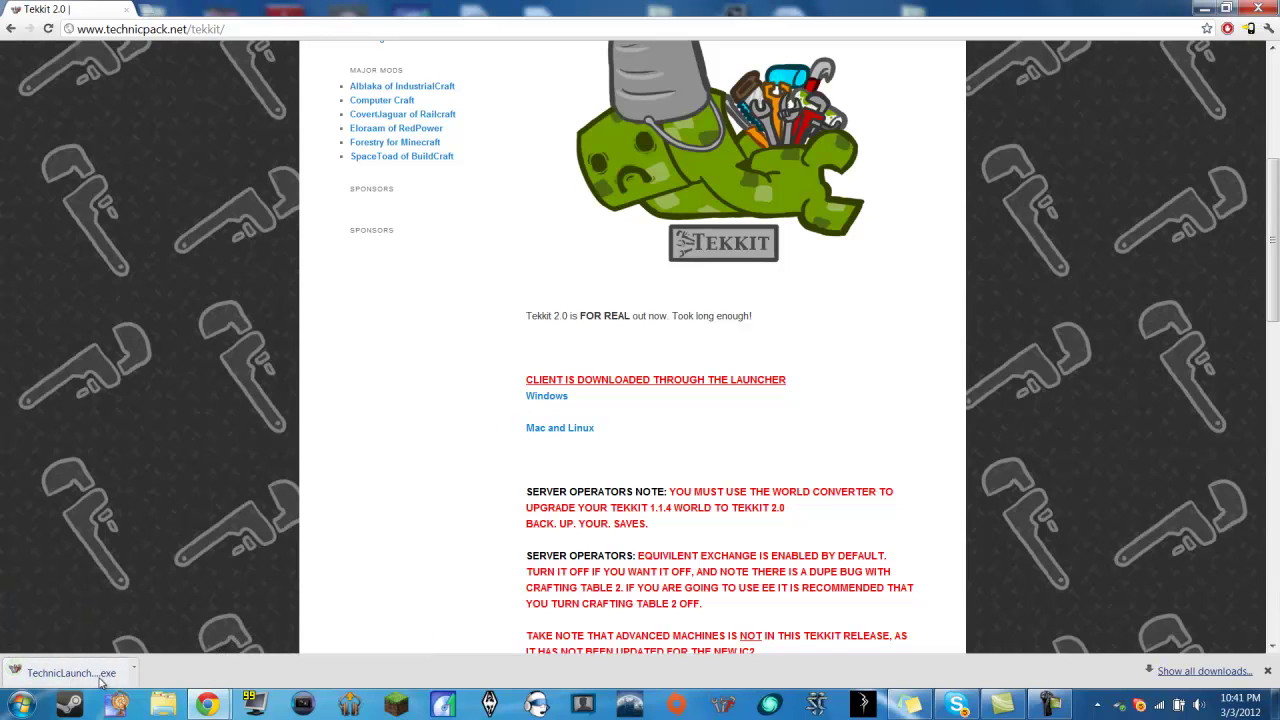
pyautogui.click(100, 680)
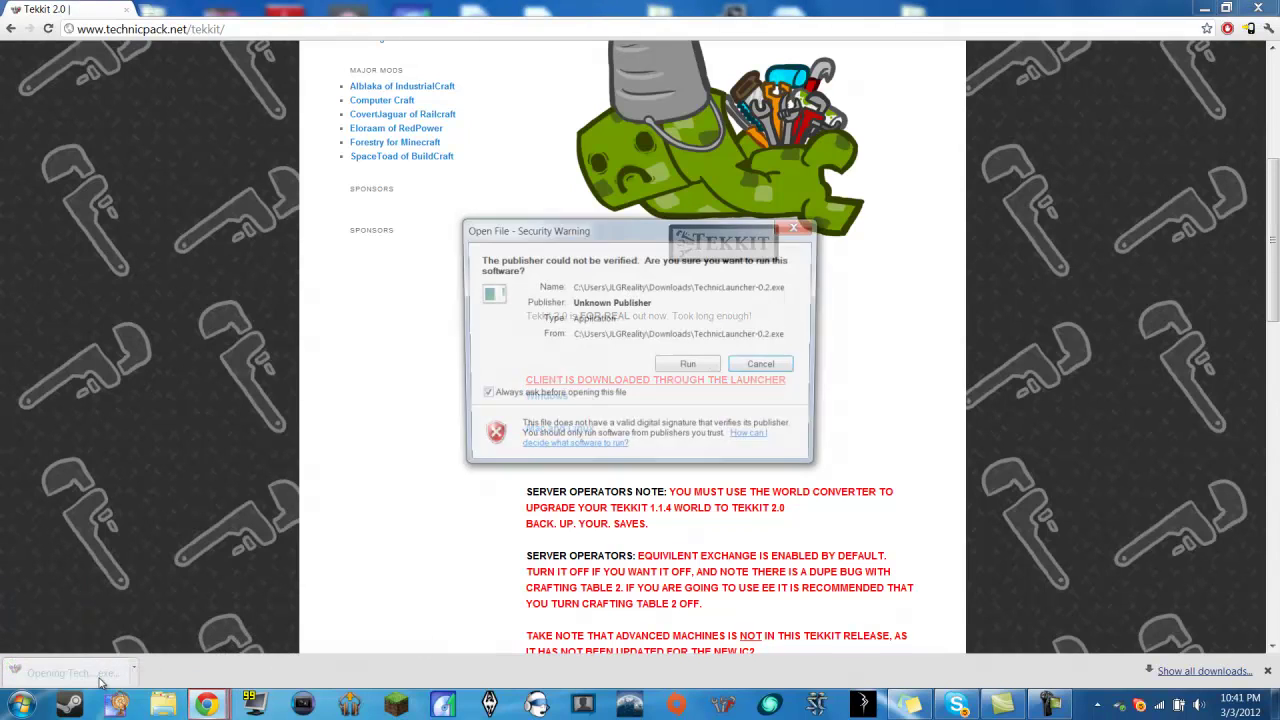
pyautogui.click(689, 367)
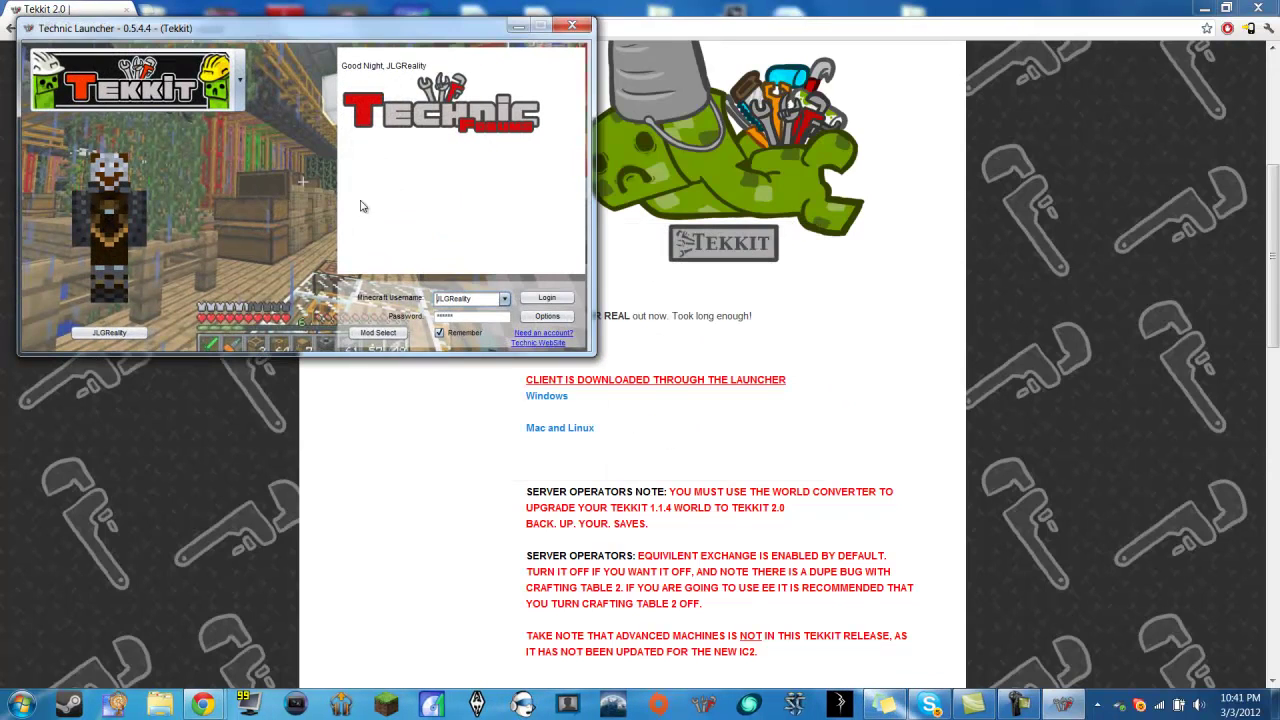
pyautogui.moveTo(366, 27); pyautogui.dragTo(696, 153)
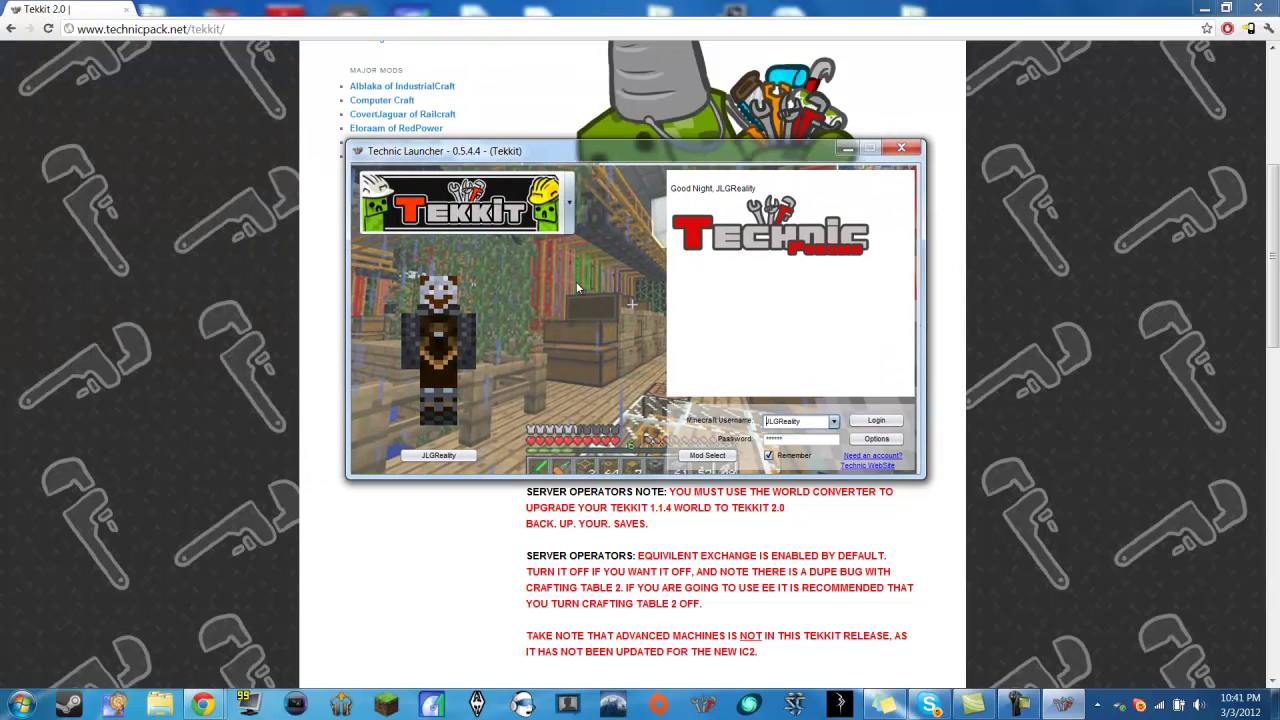
# Step: Open the standard Minecraft Launcher and arrange it beside the Technic Launcher to compare their login windows
pyautogui.click(401, 707)
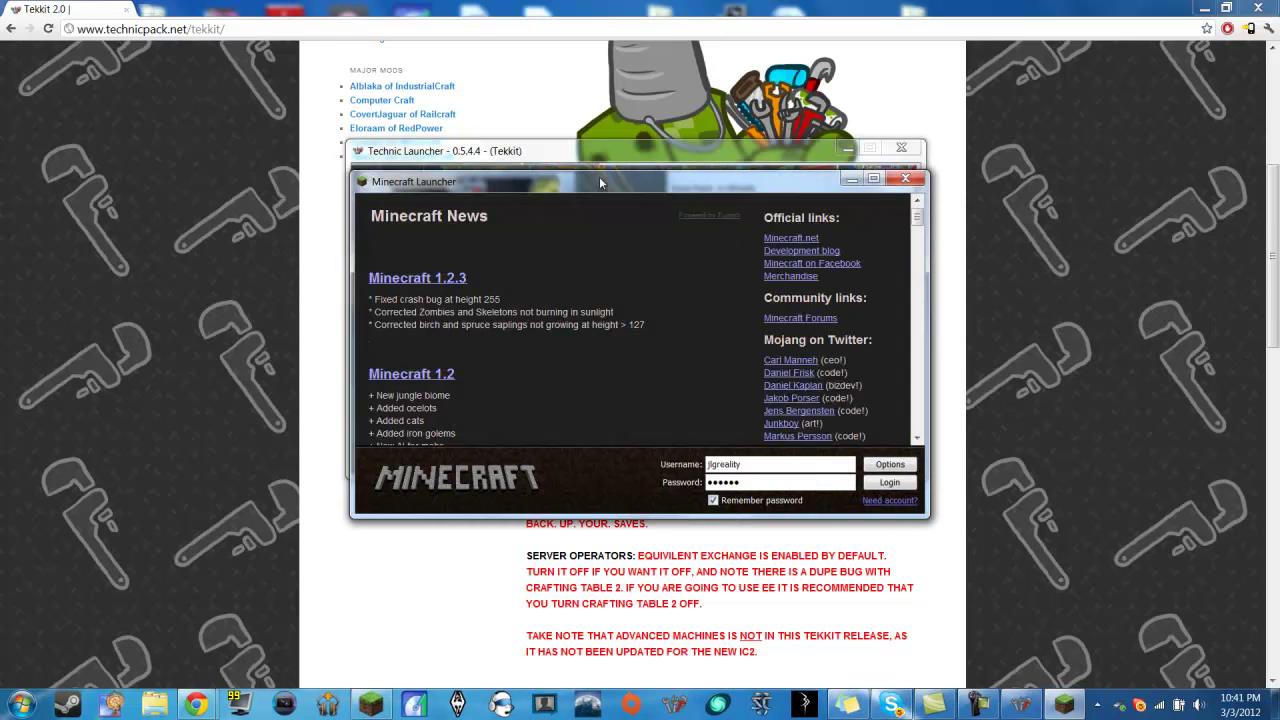
pyautogui.moveTo(596, 181); pyautogui.dragTo(396, 291)
pyautogui.moveTo(550, 158); pyautogui.dragTo(800, 54)
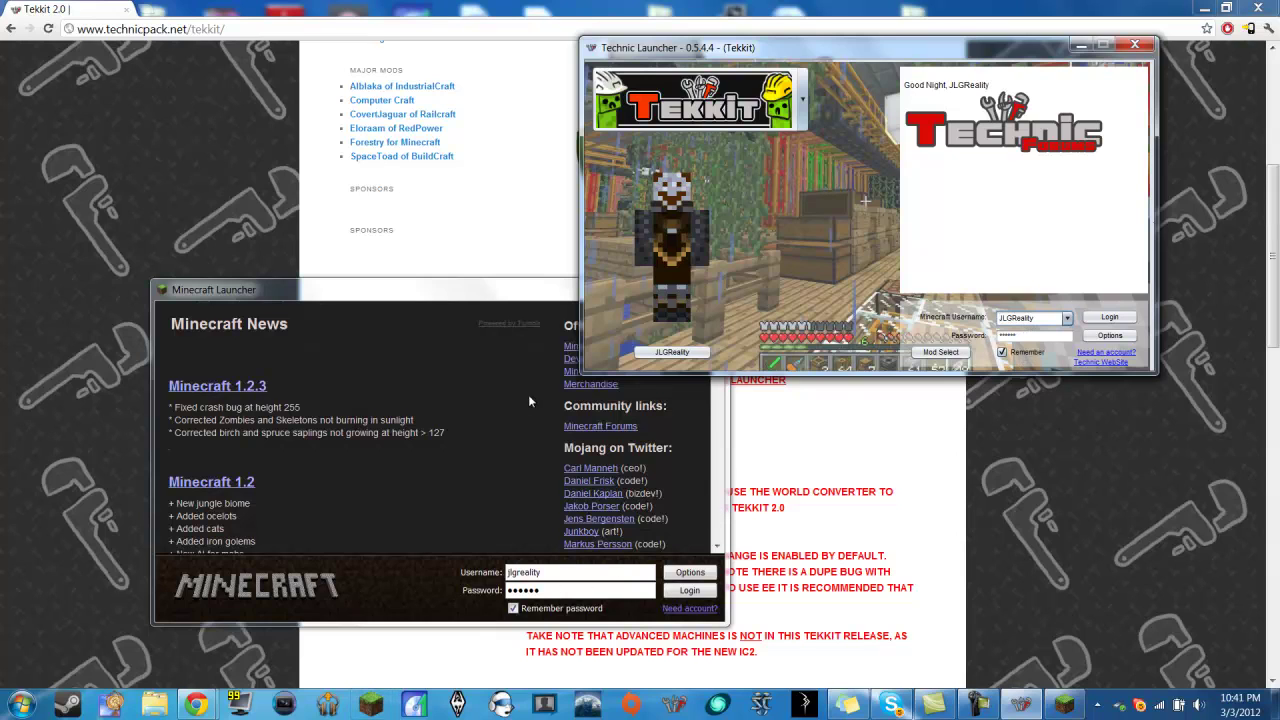
pyautogui.moveTo(574, 299); pyautogui.dragTo(537, 273)
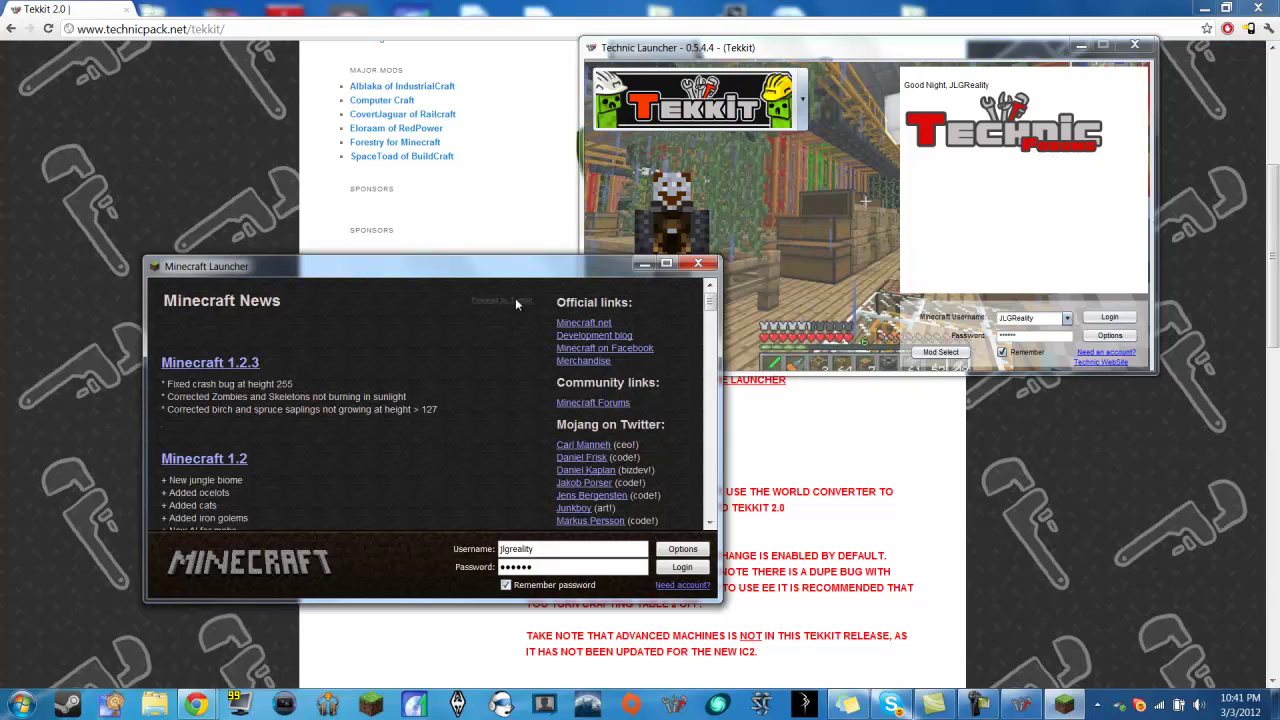
pyautogui.click(918, 54)
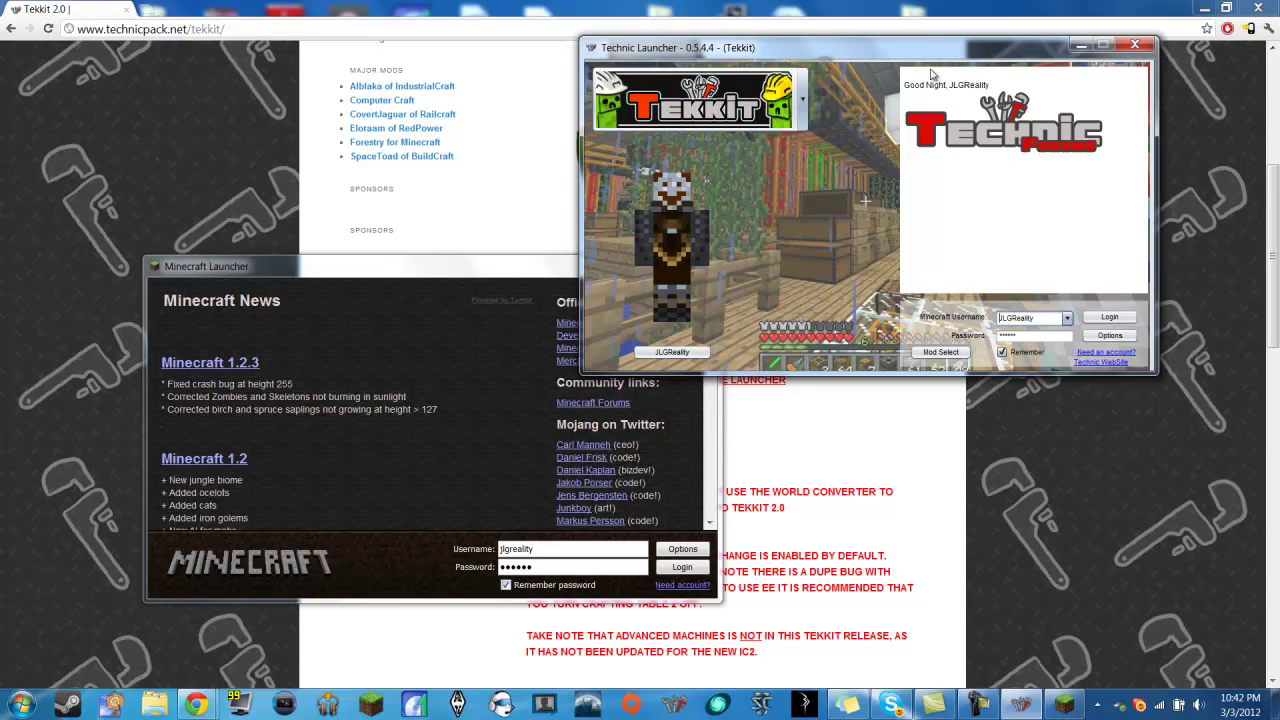
# Step: Close the Tumblr tab opened from the Minecraft Launcher and minimize the browser
pyautogui.click(407, 291)
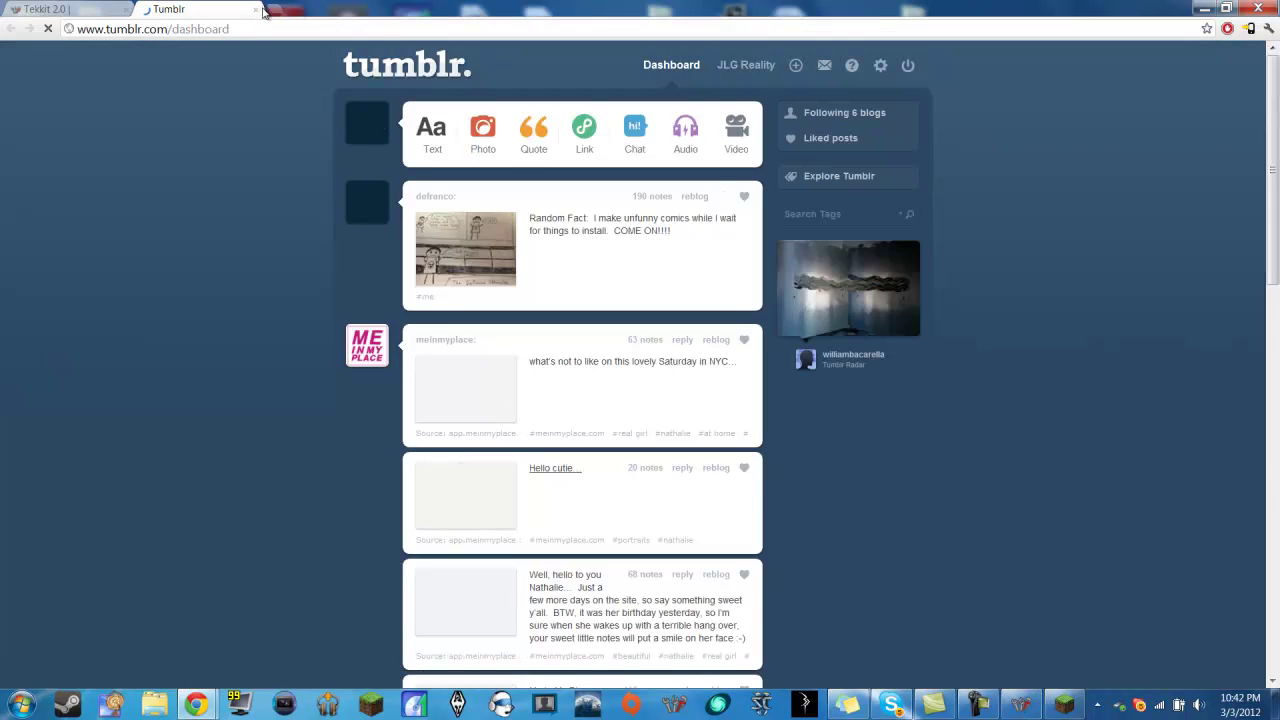
pyautogui.click(257, 9)
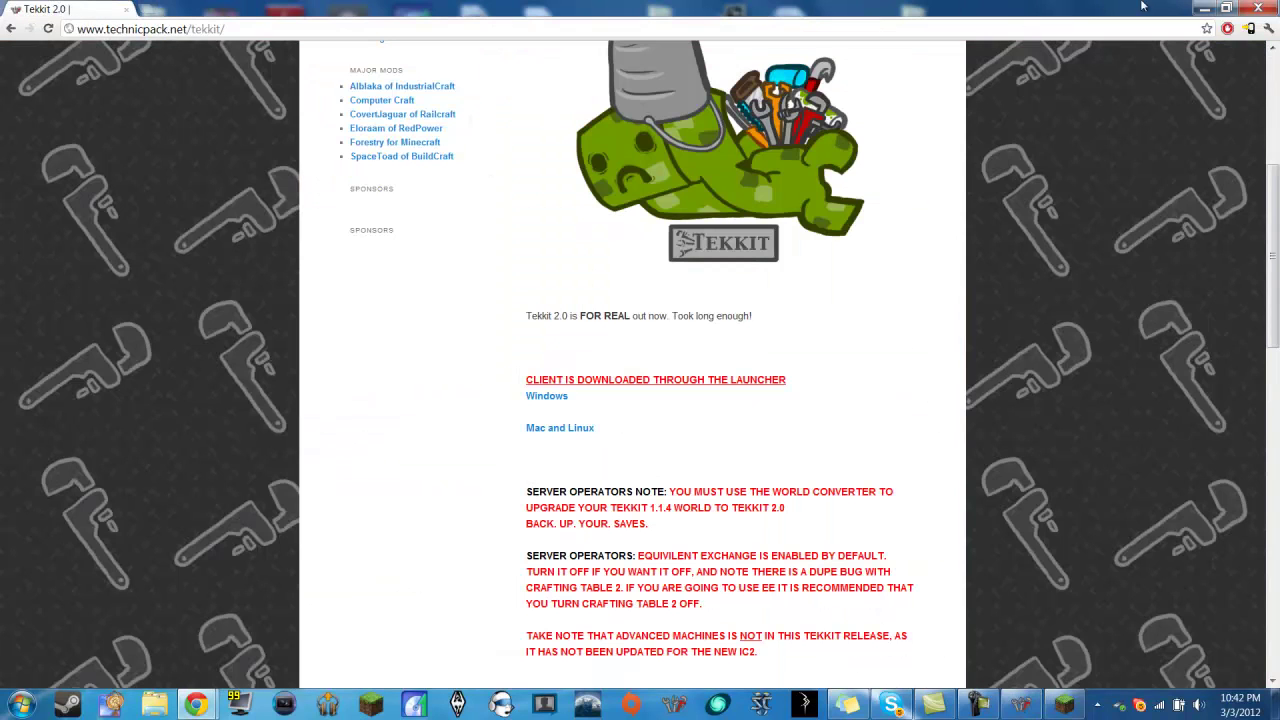
pyautogui.click(1205, 8)
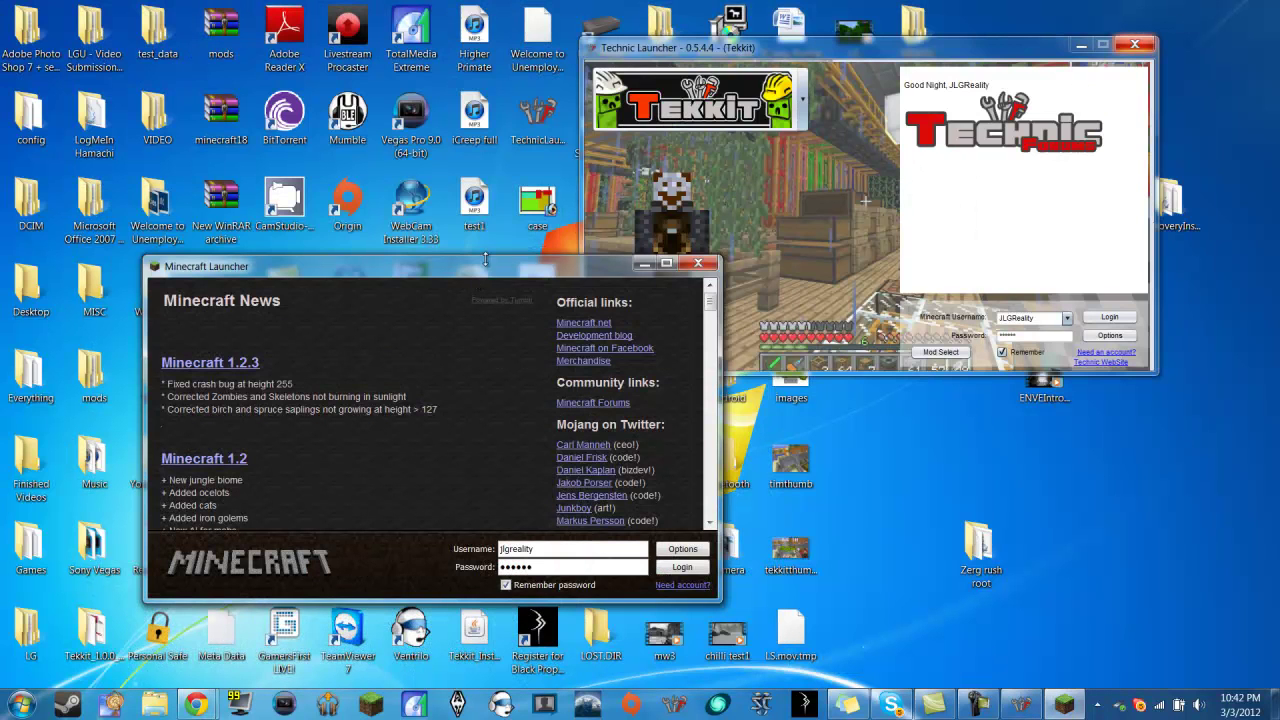
# Step: Separate the two launcher windows for comparison and close the Minecraft Launcher
pyautogui.moveTo(485, 259); pyautogui.dragTo(485, 244)
pyautogui.click(860, 76)
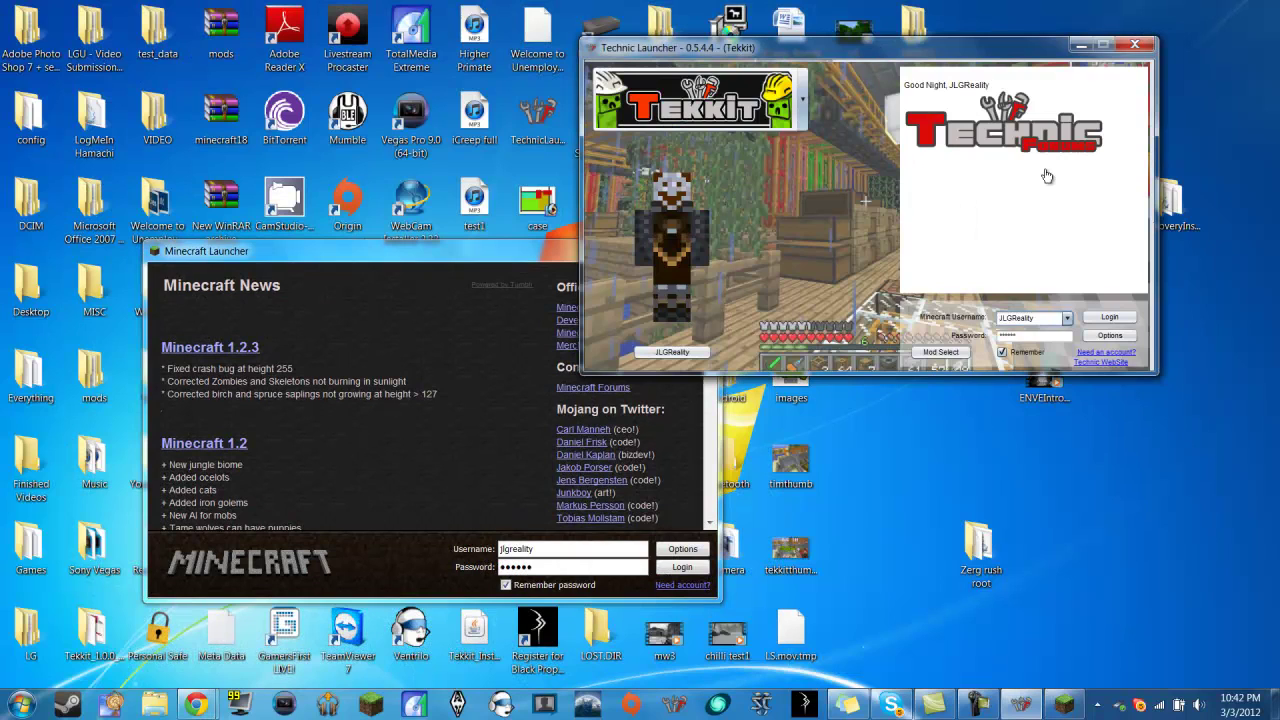
pyautogui.moveTo(1003, 56); pyautogui.dragTo(1057, 82)
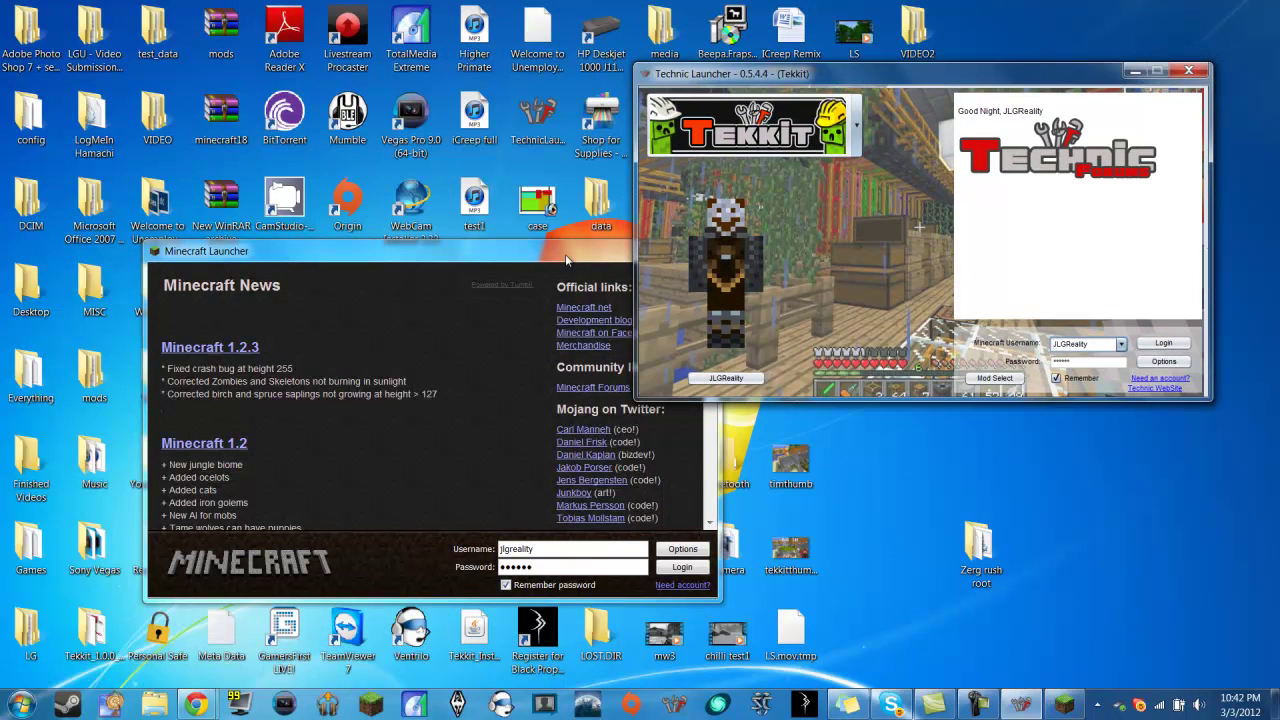
pyautogui.click(566, 260)
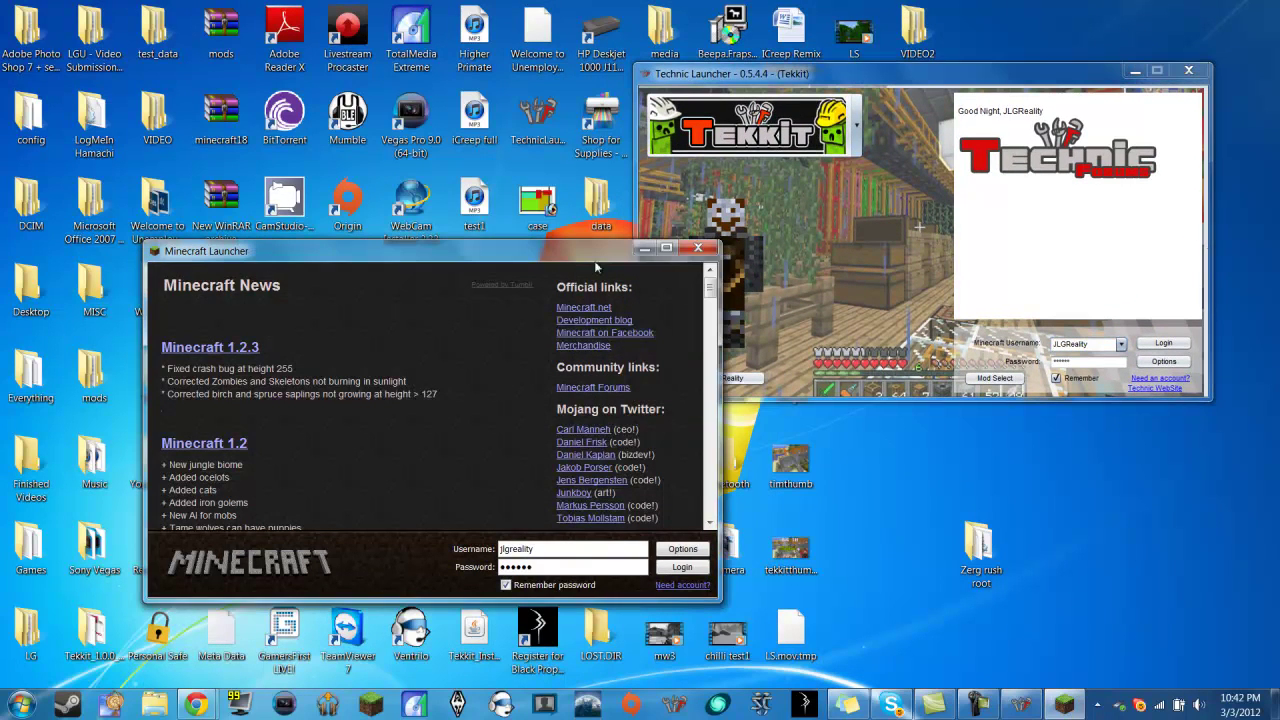
pyautogui.click(699, 248)
pyautogui.click(698, 249)
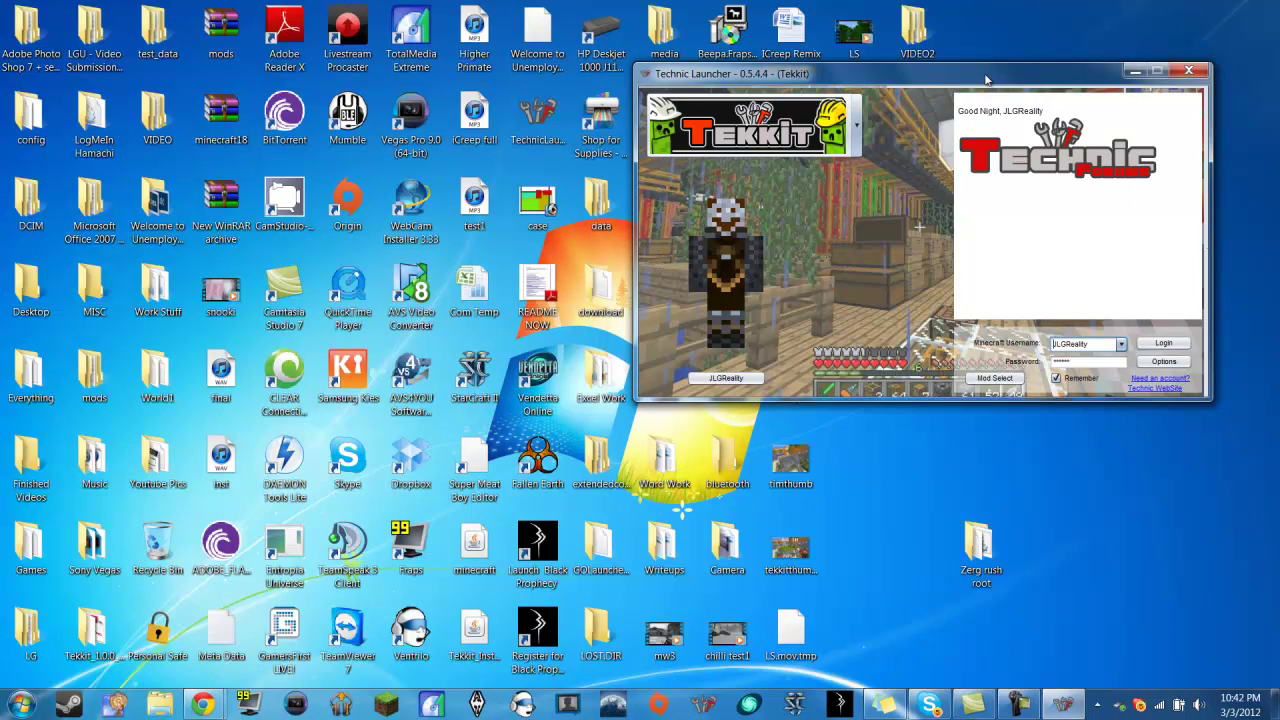
# Step: Move the Technic Launcher window away from the screen's edge and choose Tekkit as the modpack
pyautogui.moveTo(993, 68); pyautogui.dragTo(649, 116)
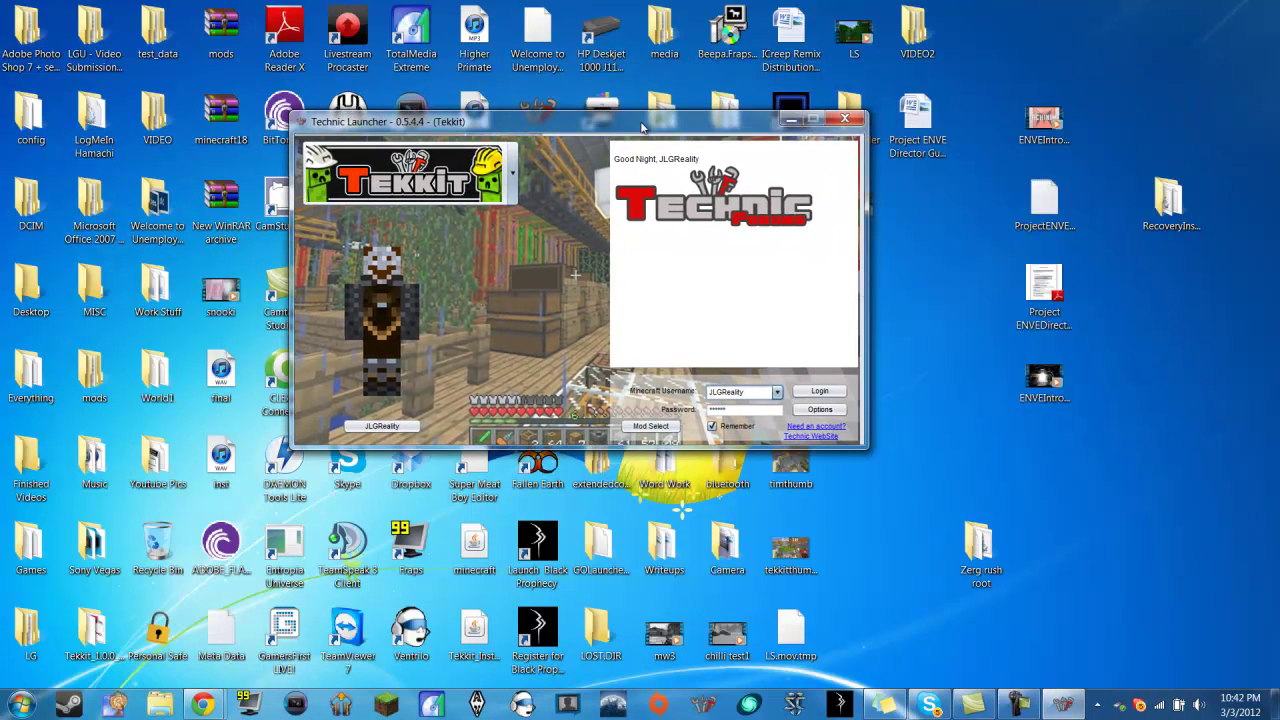
pyautogui.click(515, 160)
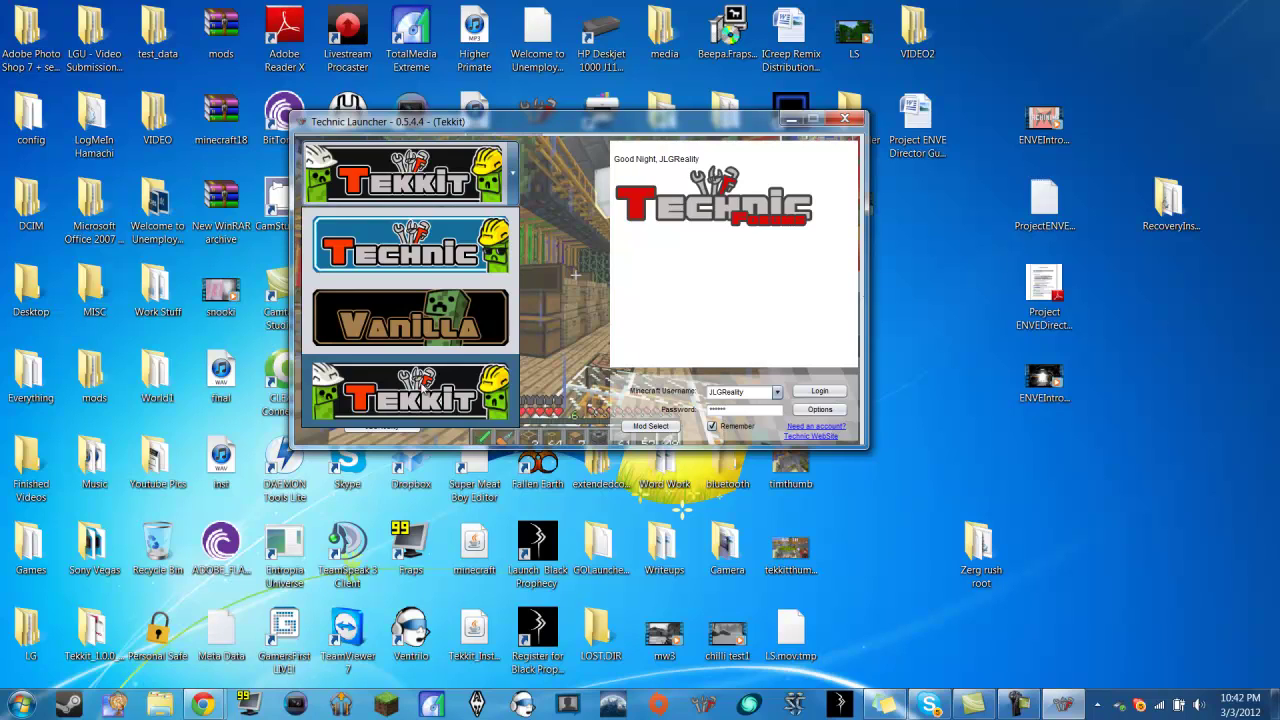
pyautogui.click(410, 390)
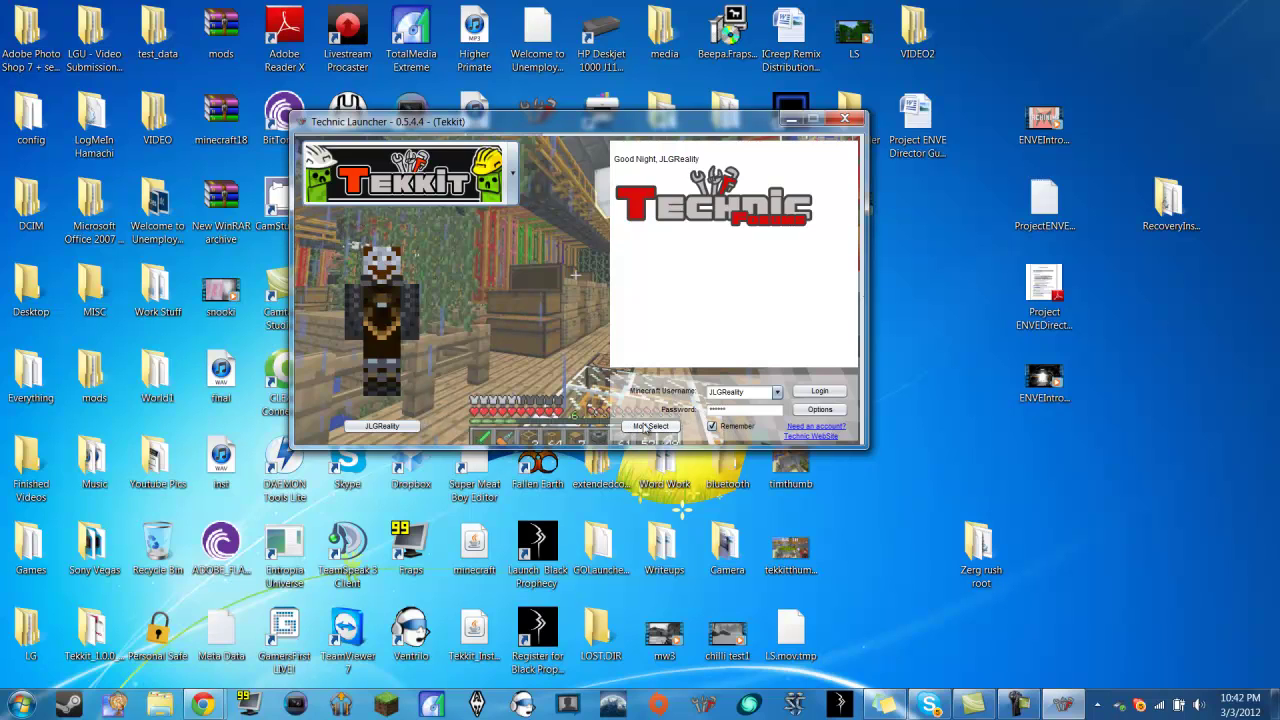
# Step: Review the memory allocation choices in the launcher settings and accept the settings with 4 GB allocated
pyautogui.click(820, 410)
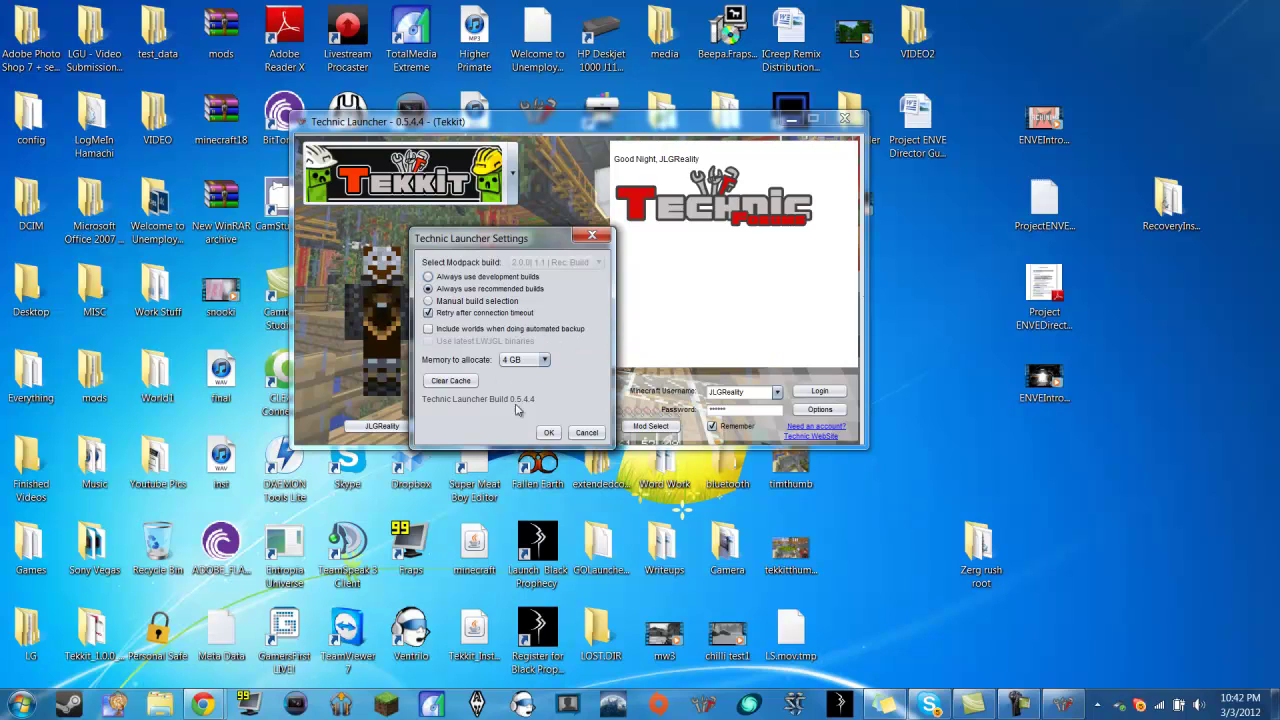
pyautogui.click(549, 367)
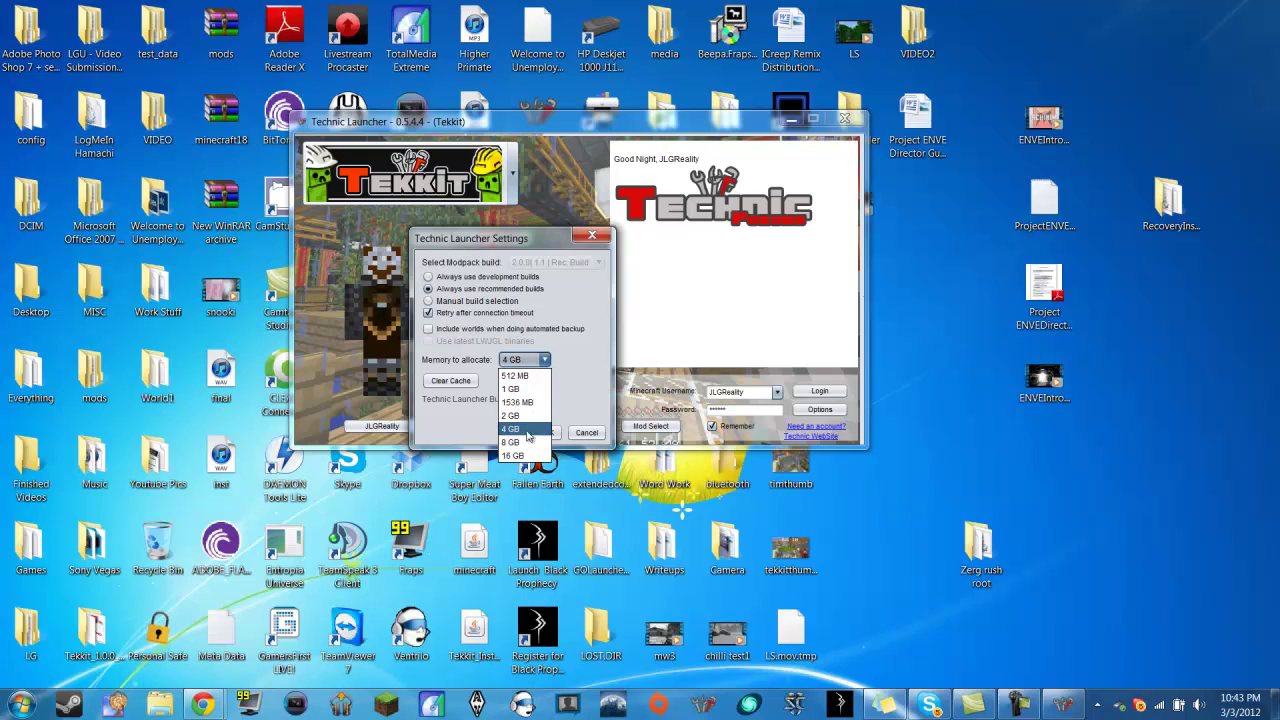
pyautogui.click(592, 387)
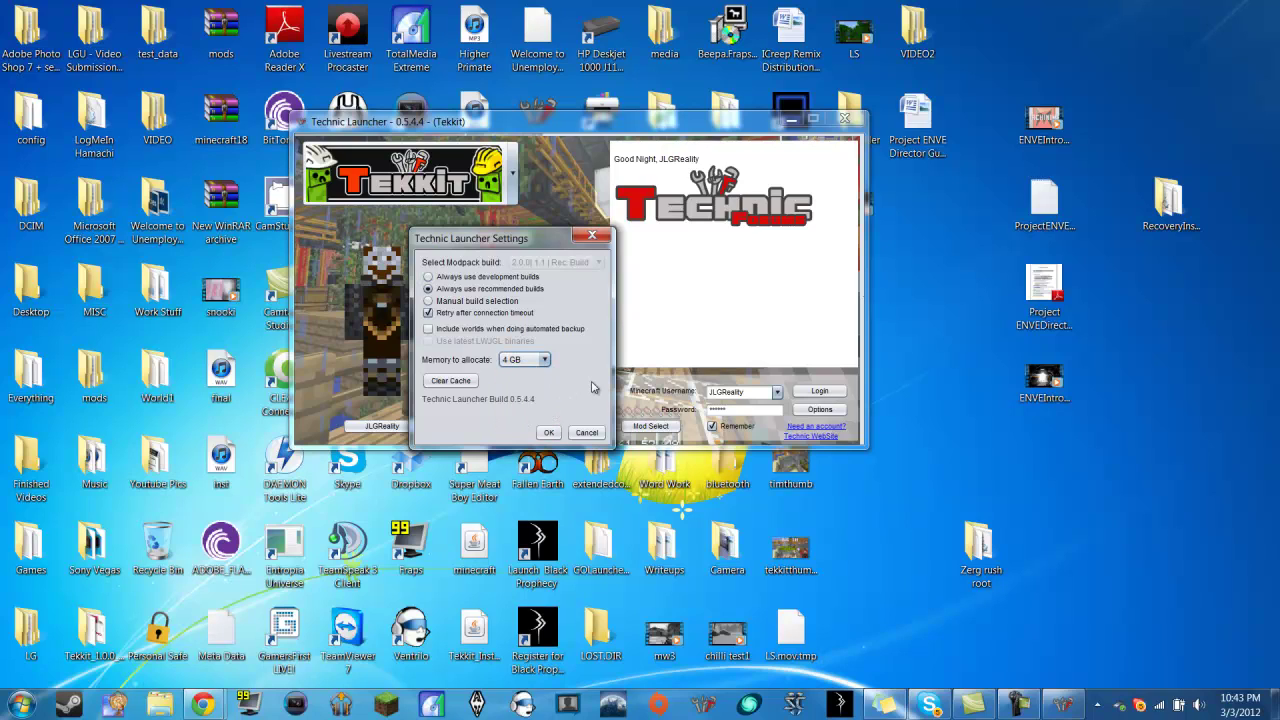
pyautogui.click(541, 361)
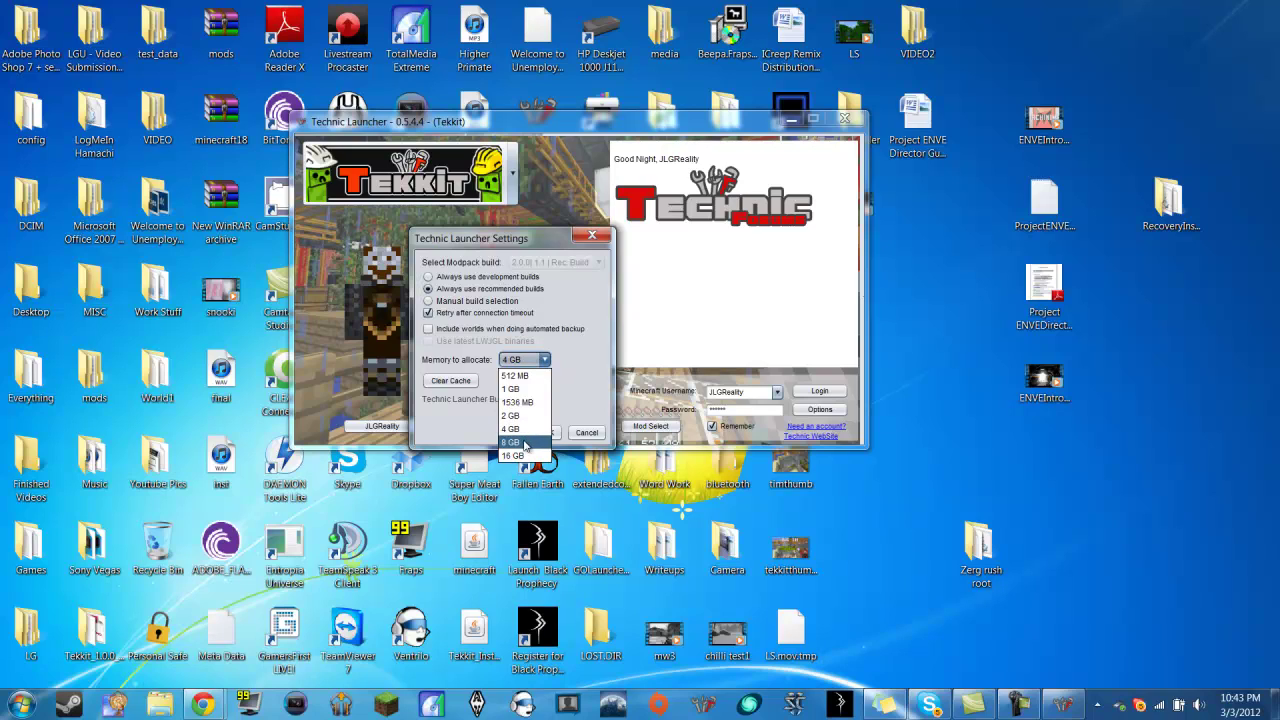
pyautogui.click(587, 381)
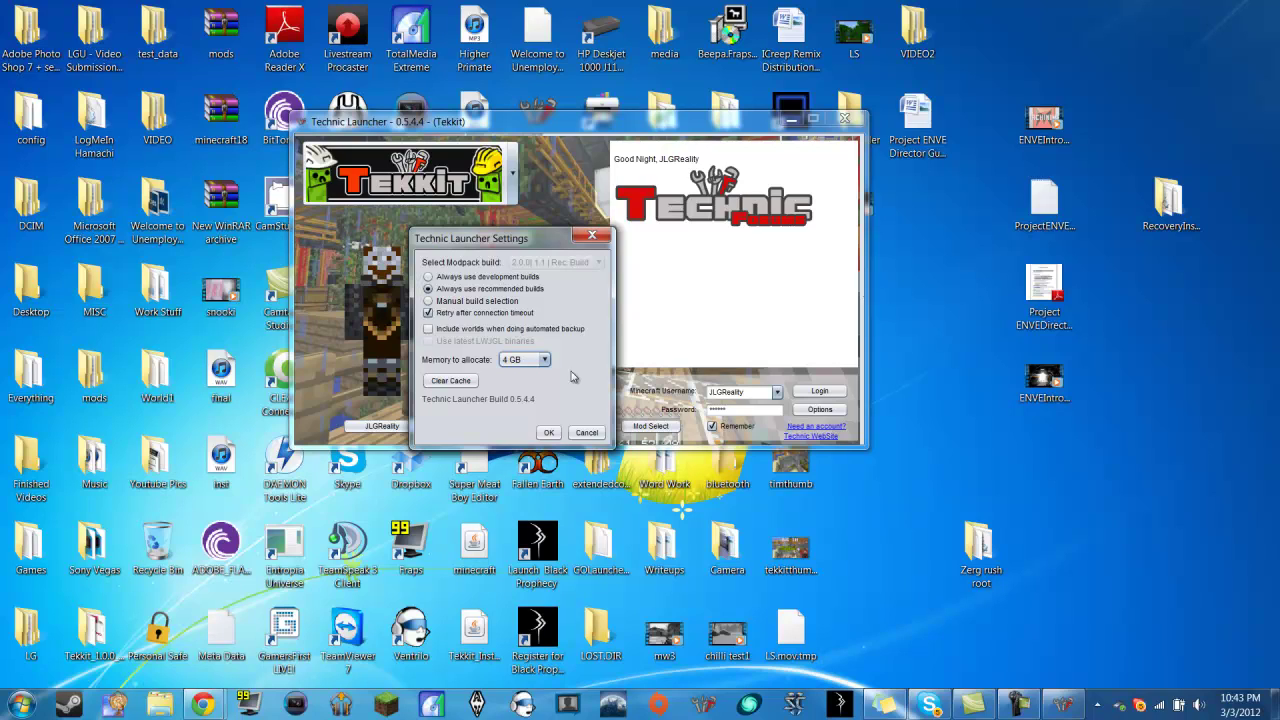
pyautogui.click(548, 432)
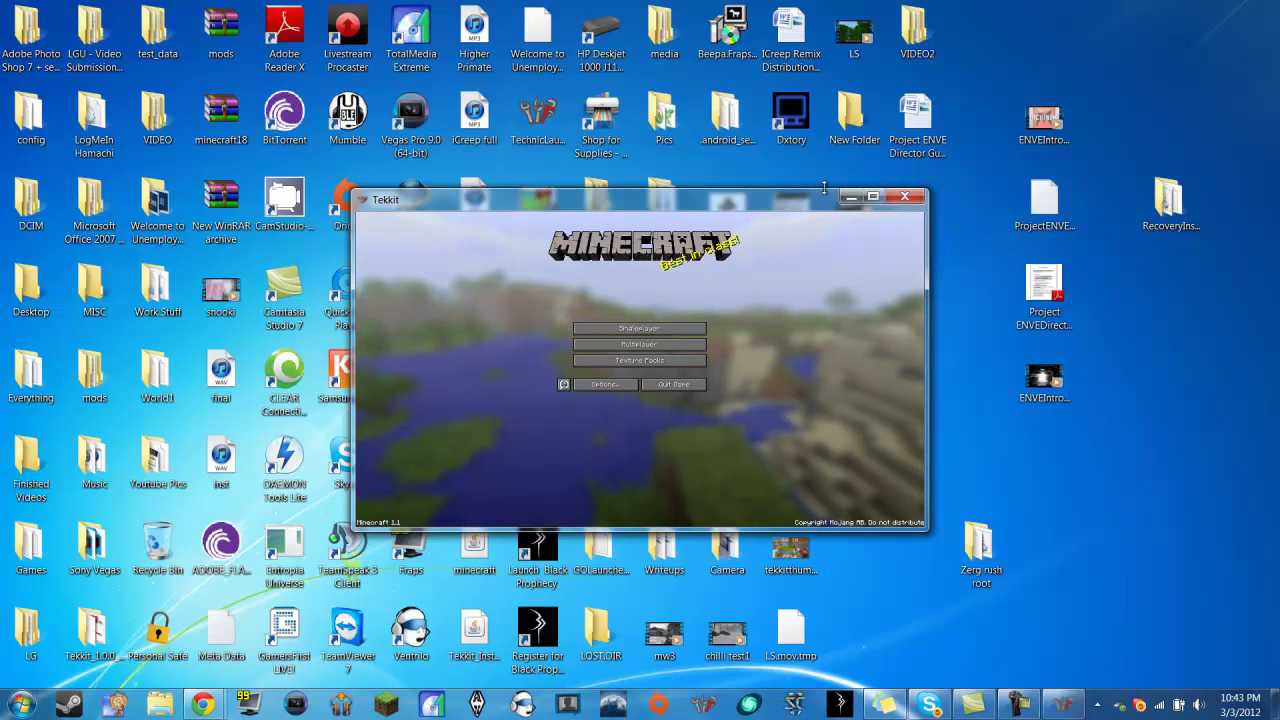
# Step: Maximize the Tekkit game window, open the multiplayer server list and select the server hosted by BeastNode.com
pyautogui.click(872, 196)
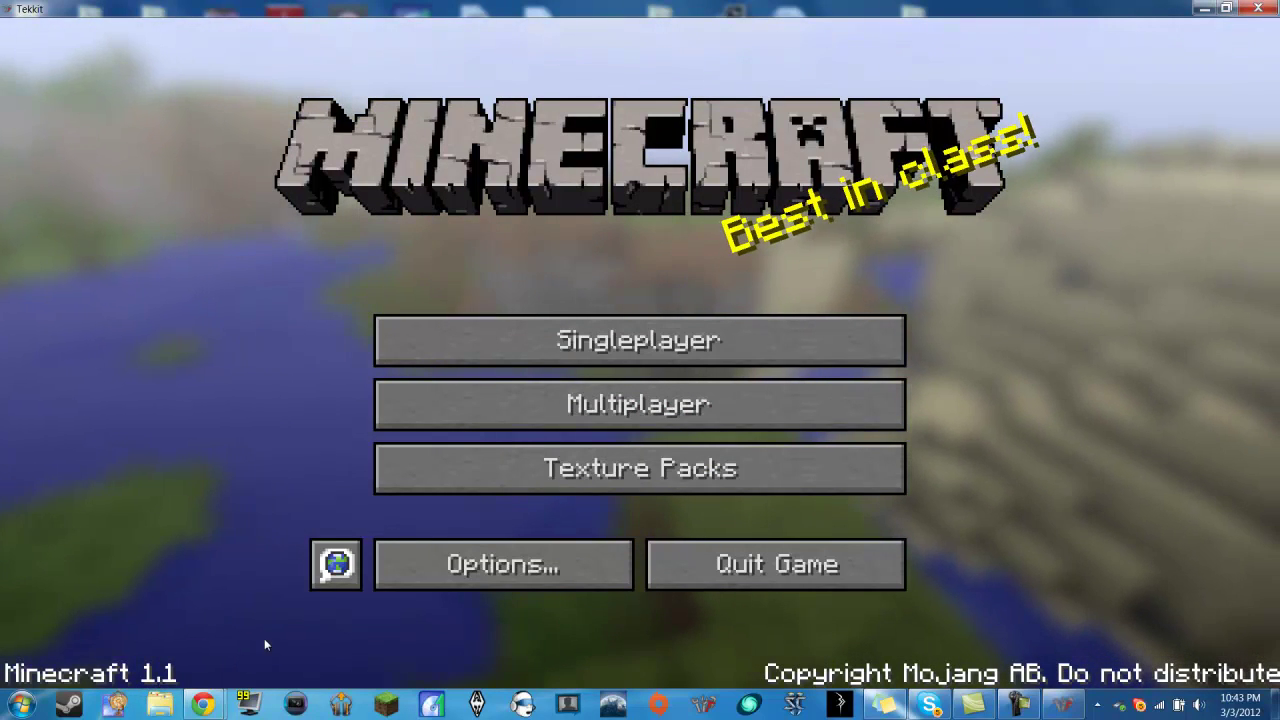
pyautogui.click(411, 485)
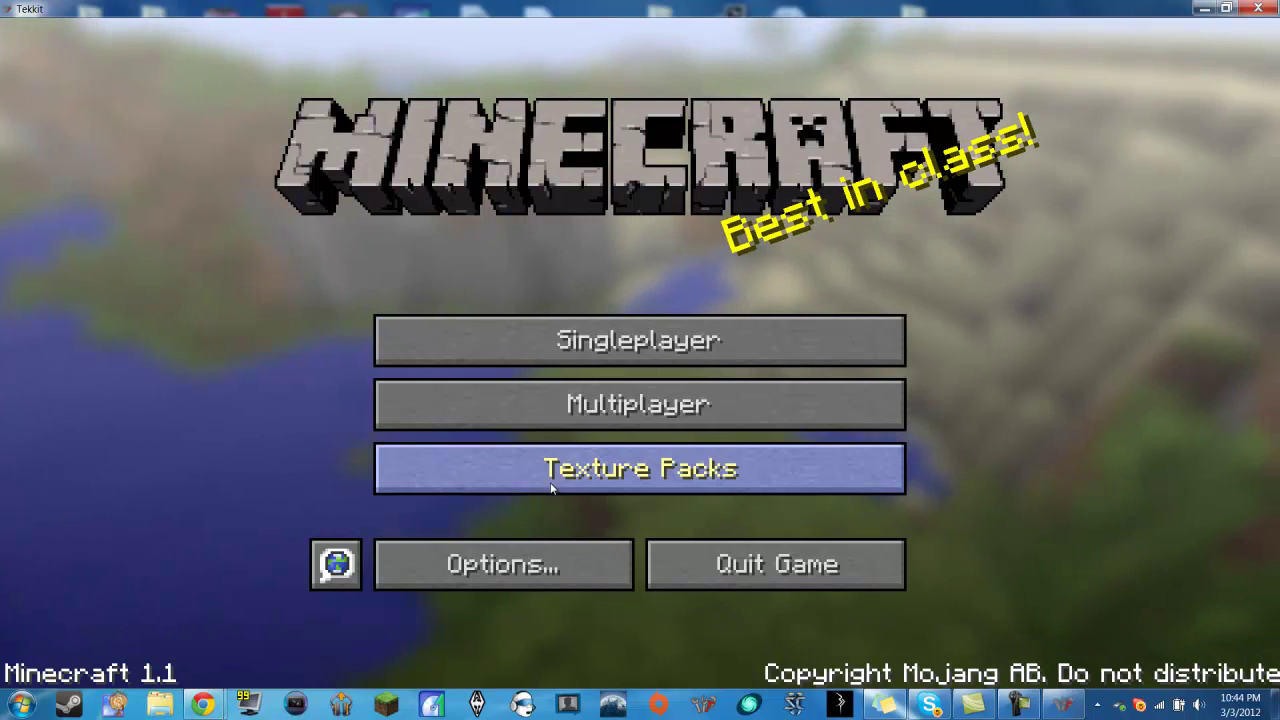
pyautogui.click(598, 404)
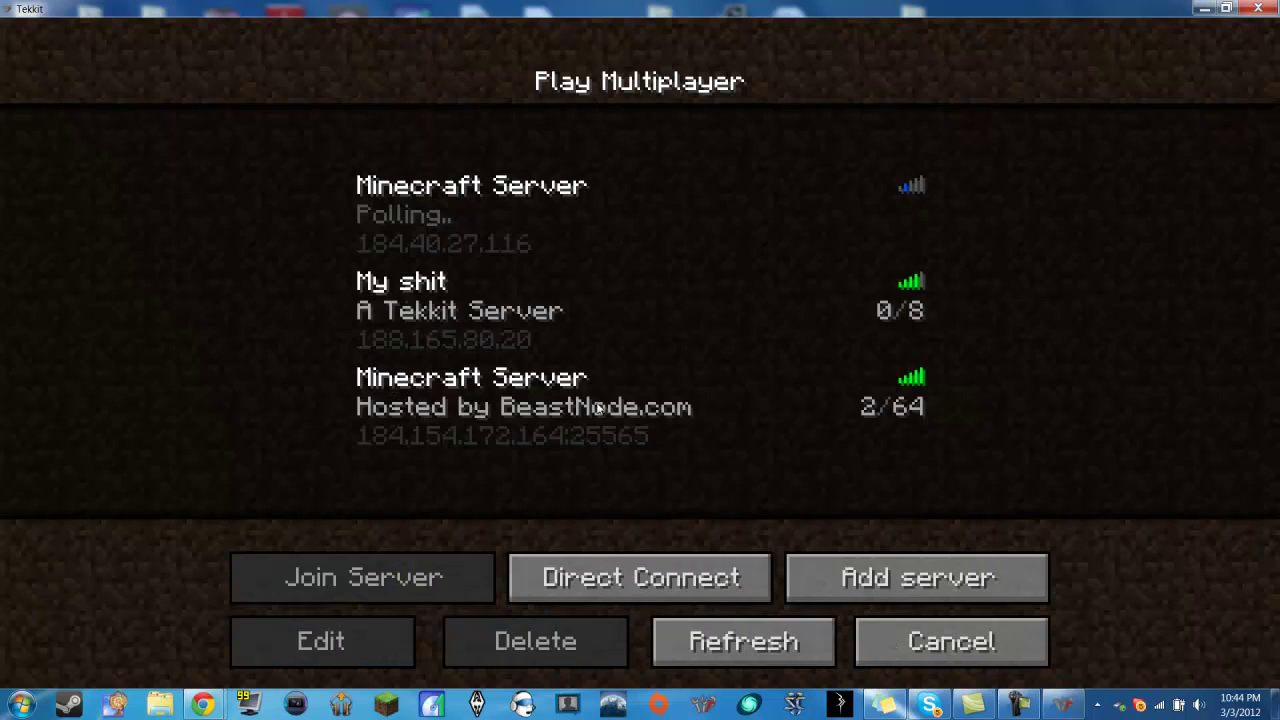
pyautogui.click(510, 415)
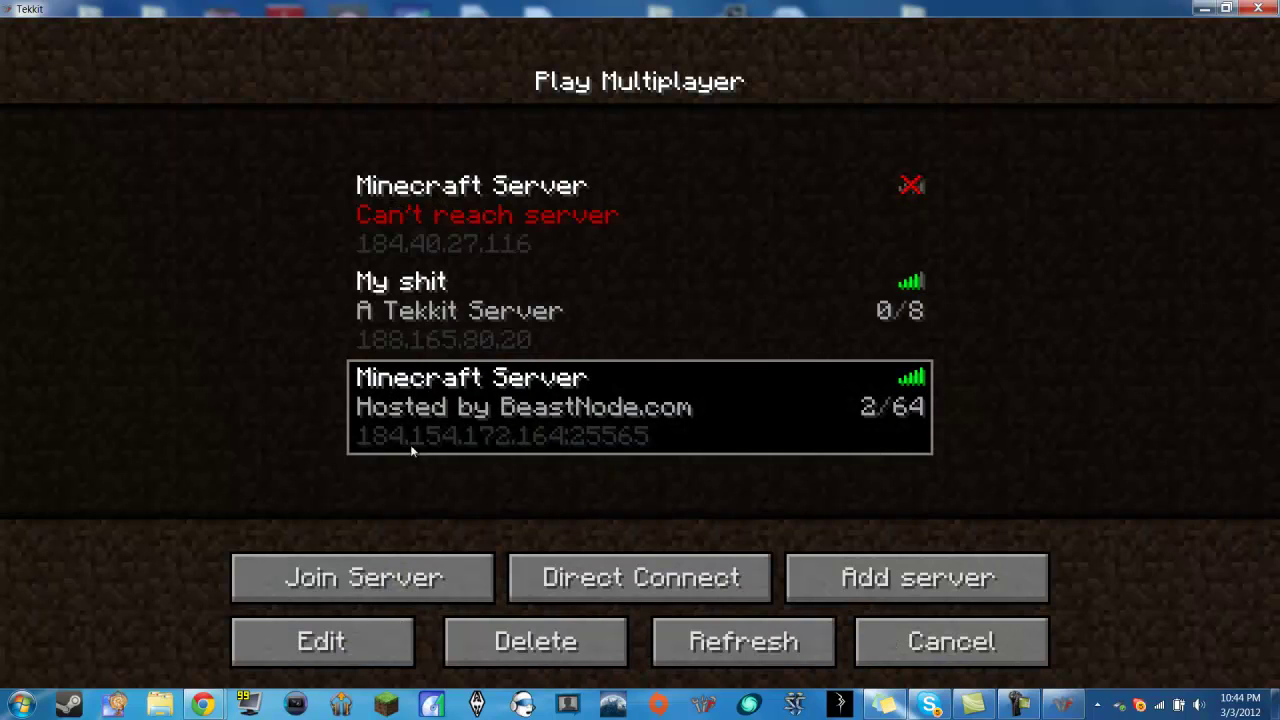